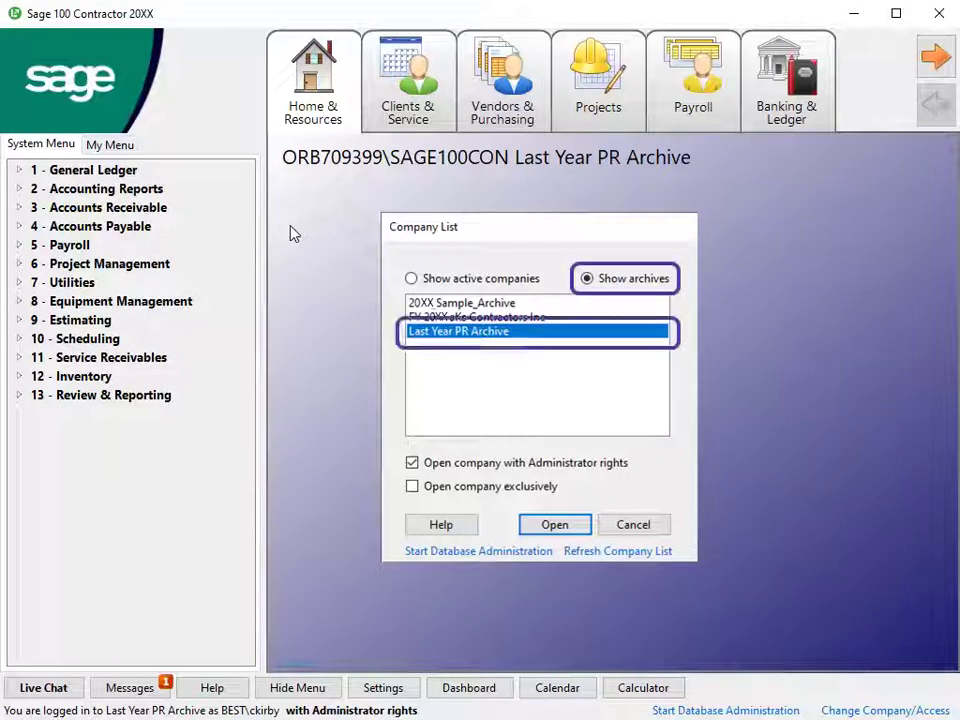
- Dismiss the Company List and the 7-1 Company Information window to return to the Last Year PR Archive main menu
key("Return")
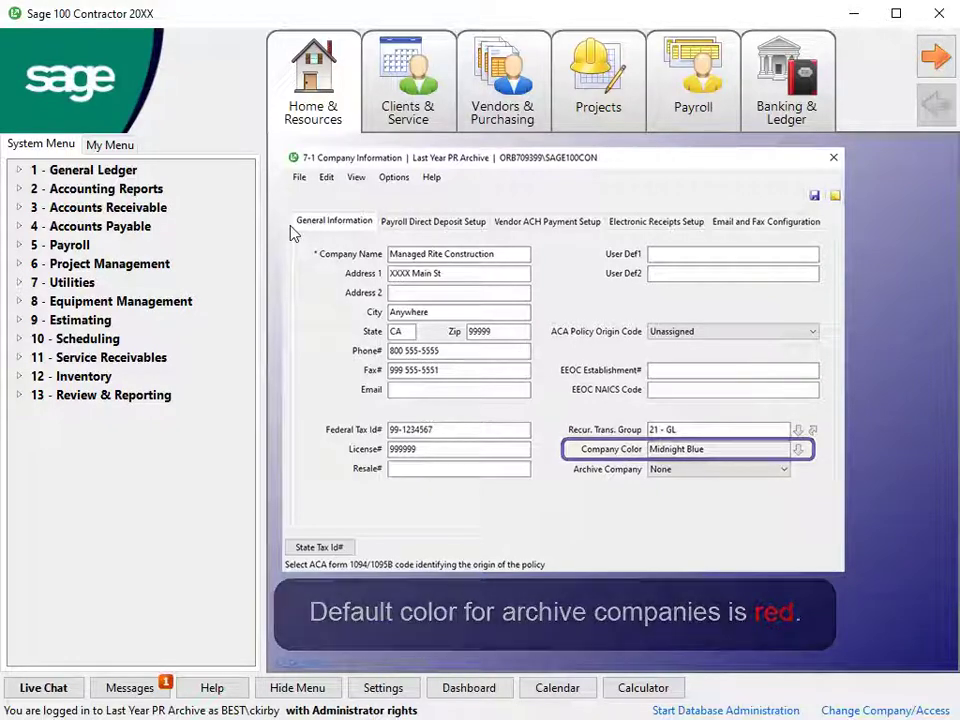
key("Escape")
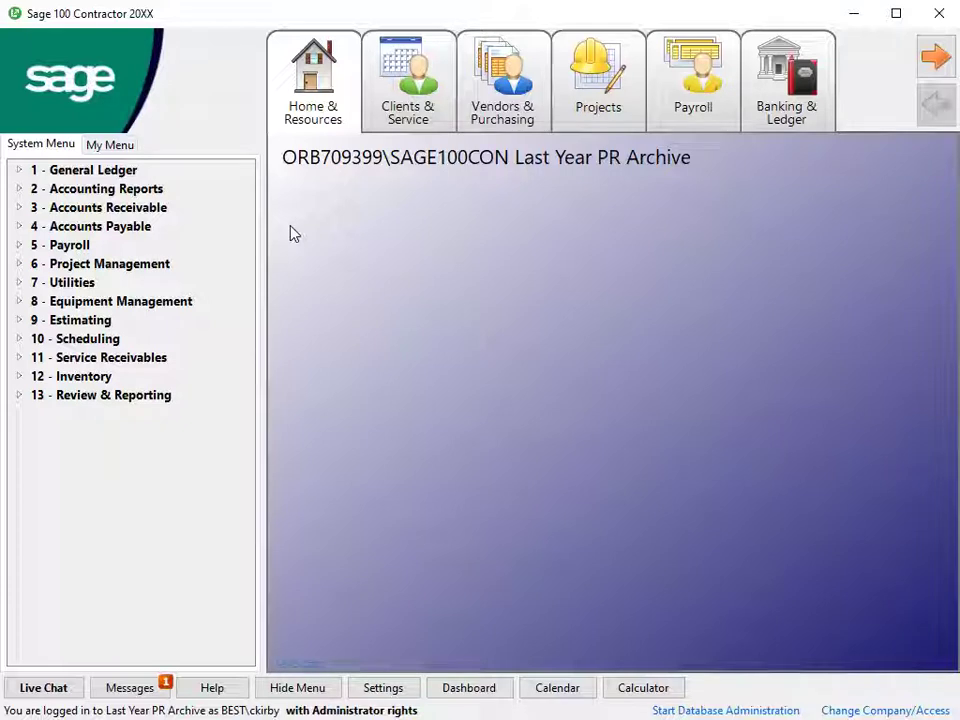
- Open 1 - Federal Forms from 5 - Payroll > 4 - Federal and State Tax Filing in the System Menu
left_click(18, 246)
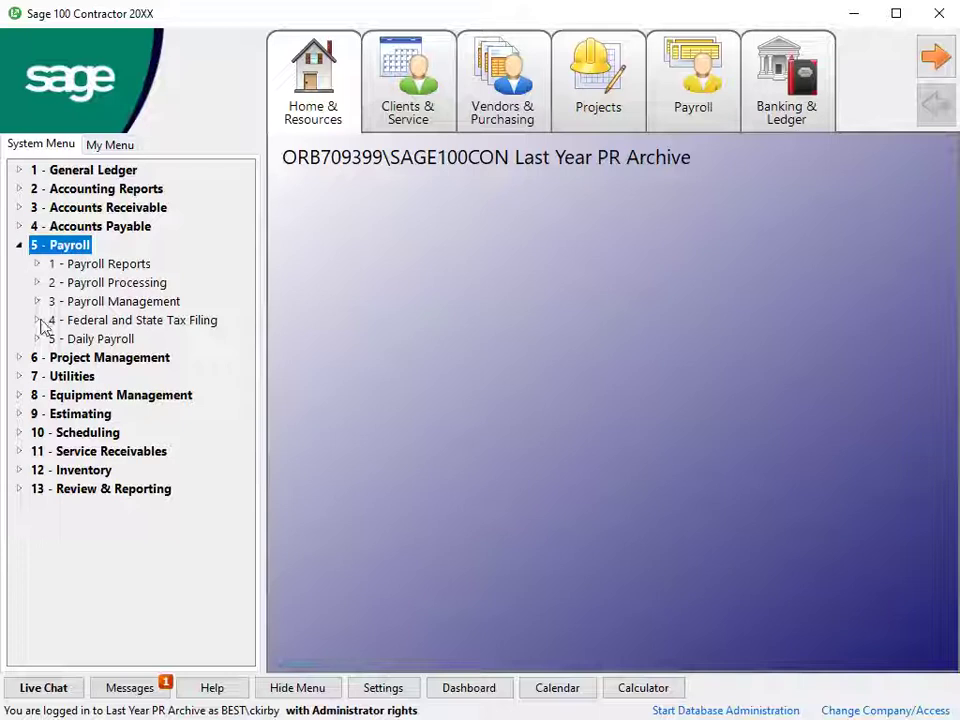
left_click(39, 321)
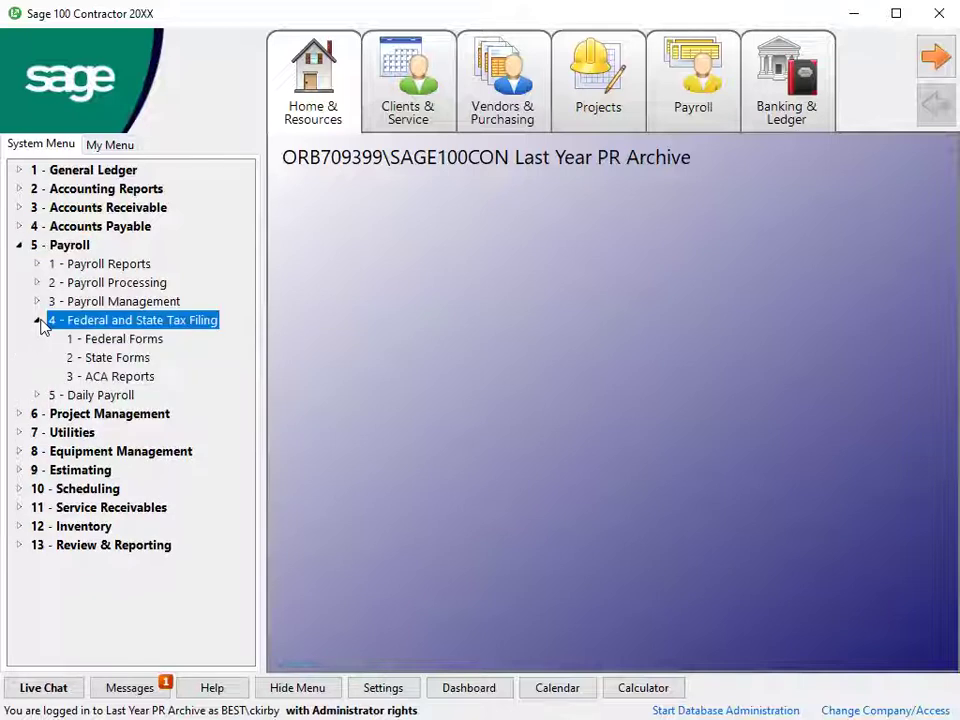
left_click(105, 345)
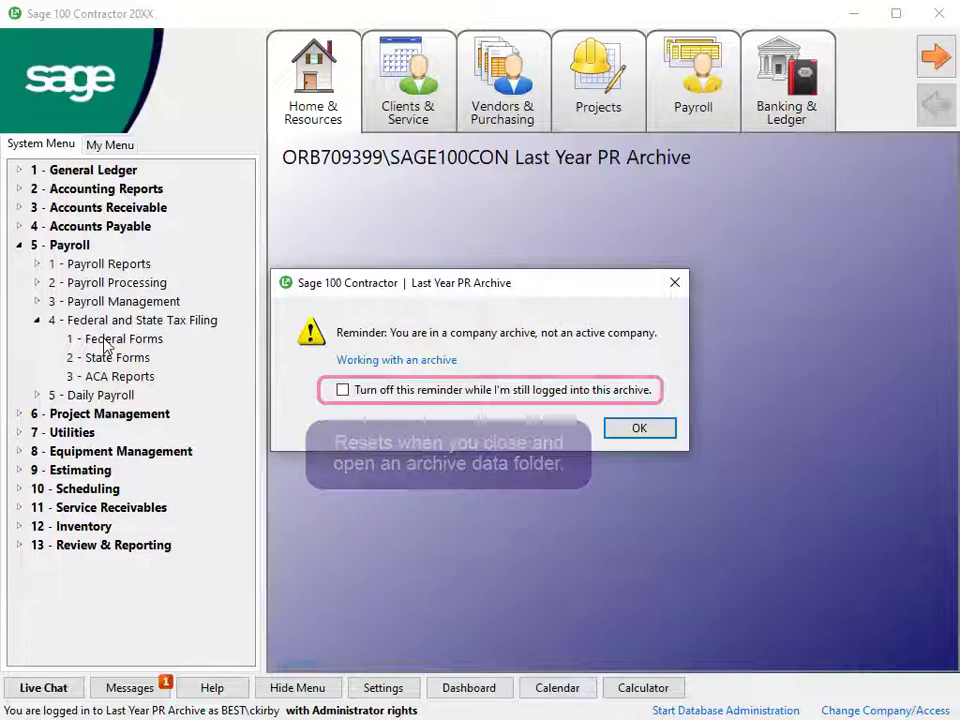
- Acknowledge the company archive reminder and update the tax forms
left_click(639, 428)
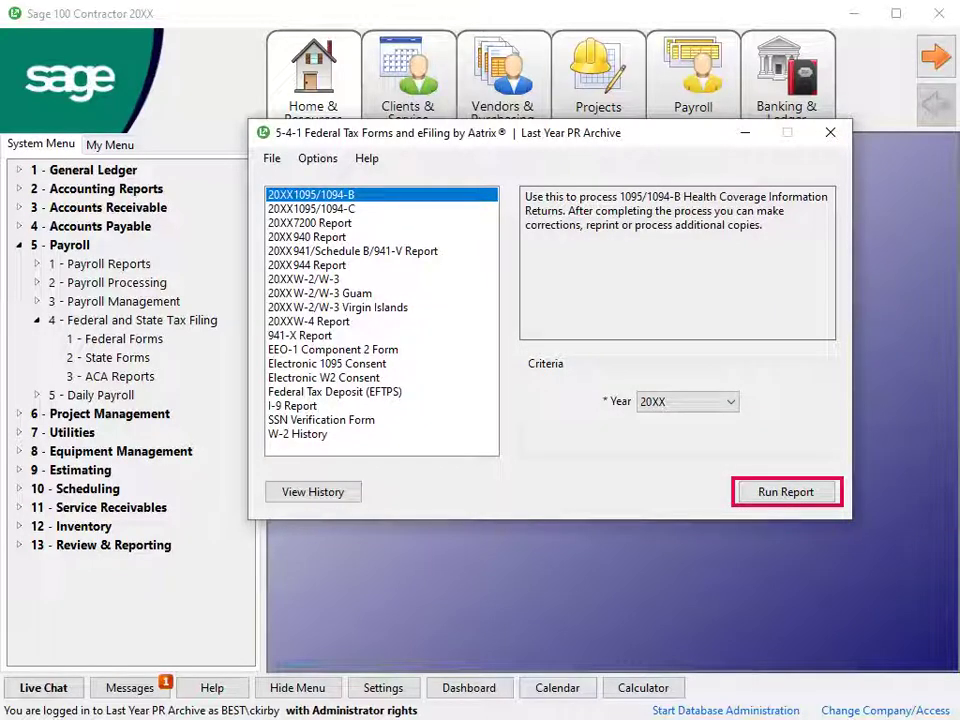
key("alt+o")
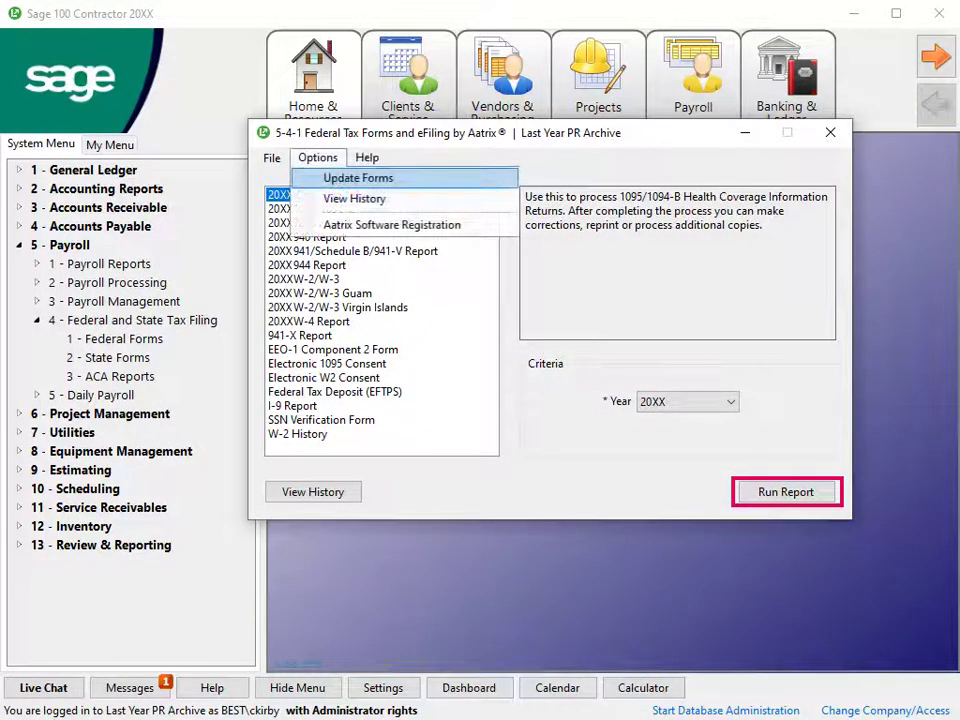
key("Return")
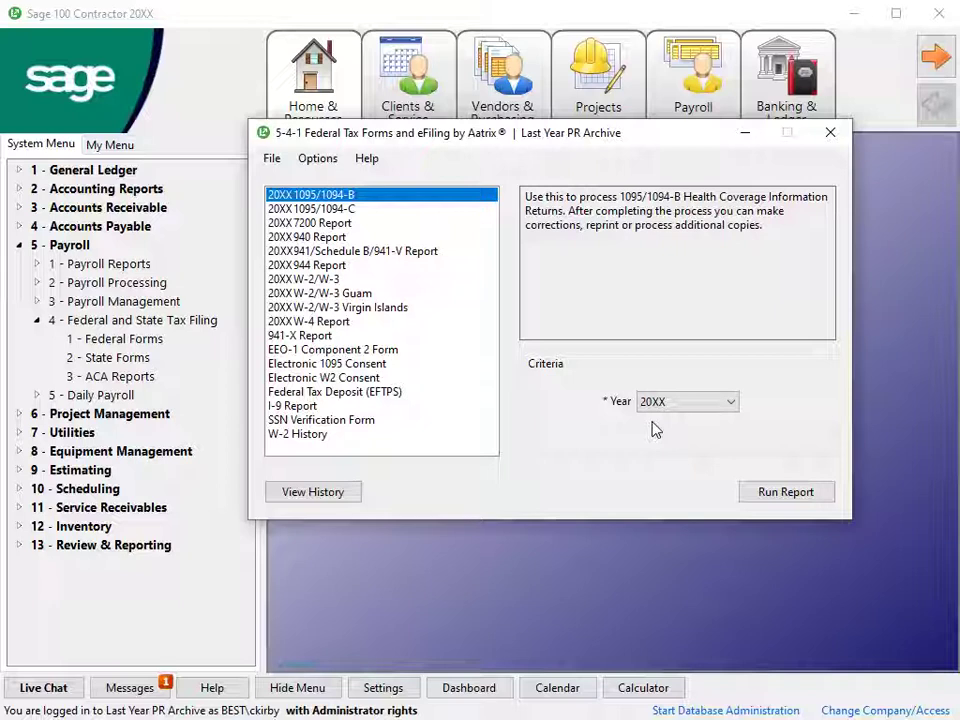
- Select the 20XX W-2/W-3 form, keep the Year at 20XX, and run the report
left_click(340, 279)
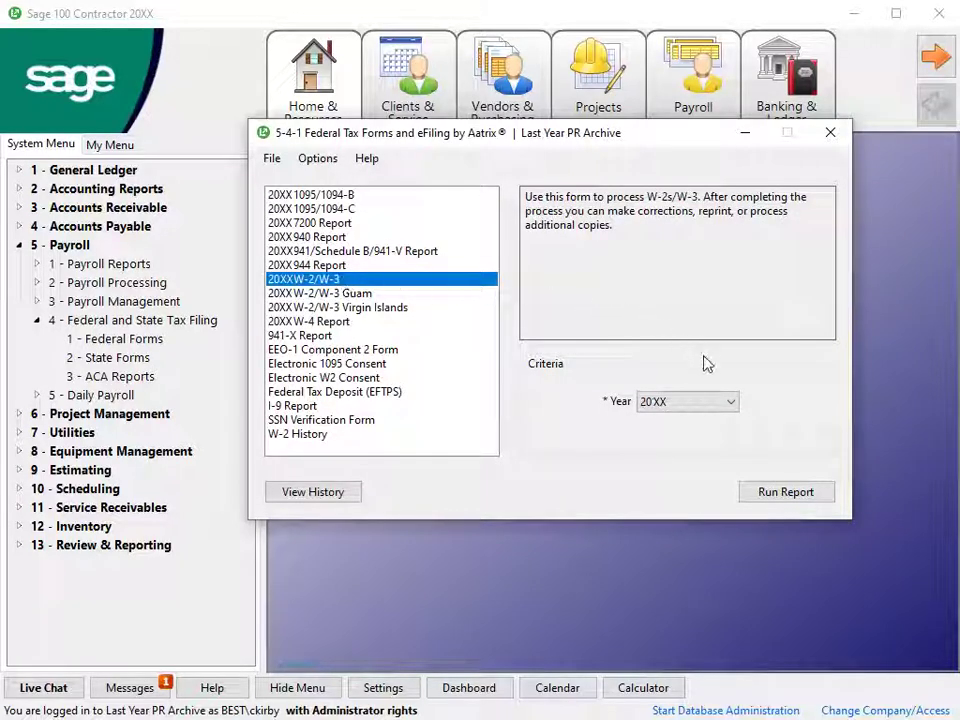
left_click(722, 405)
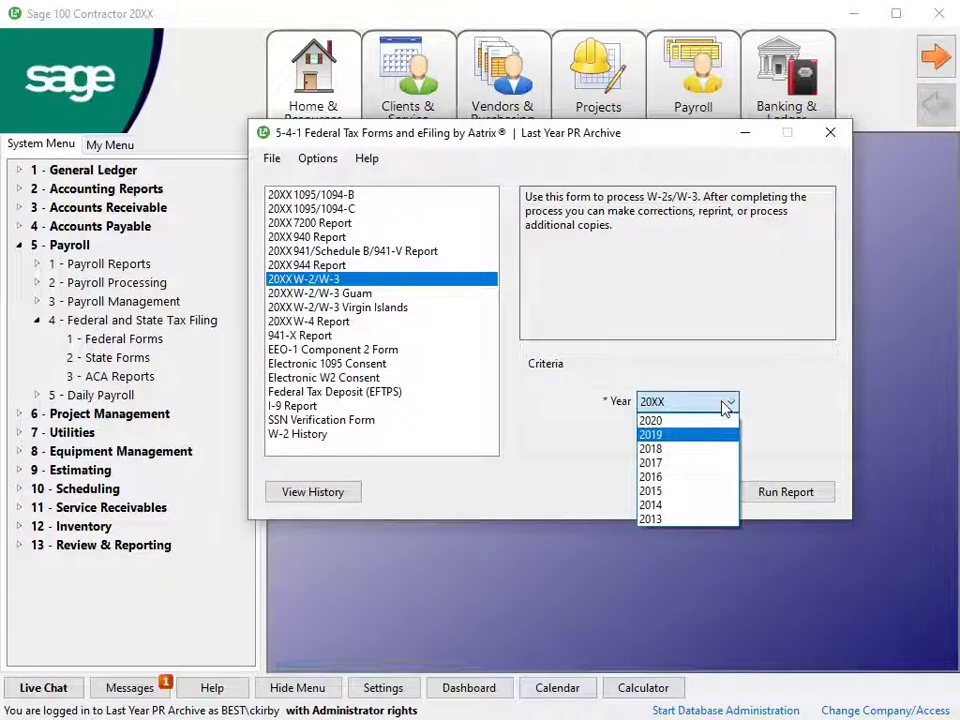
left_click(728, 421)
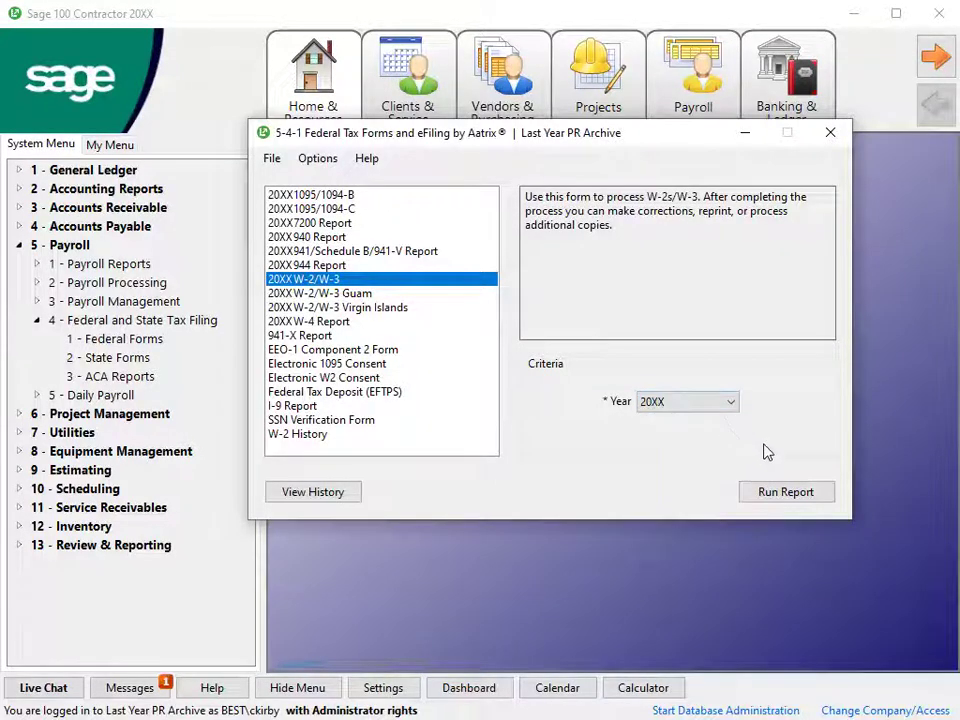
left_click(773, 495)
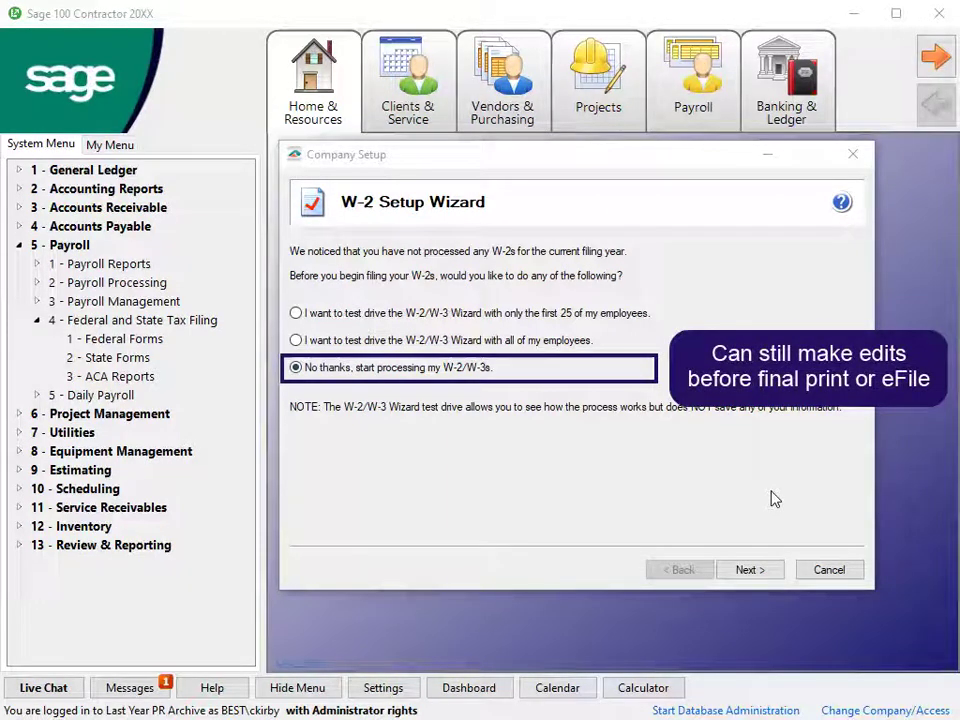
- Choose 'No thanks, start processing my W-2/W-3s' and accept the company FEIN
left_click(314, 371)
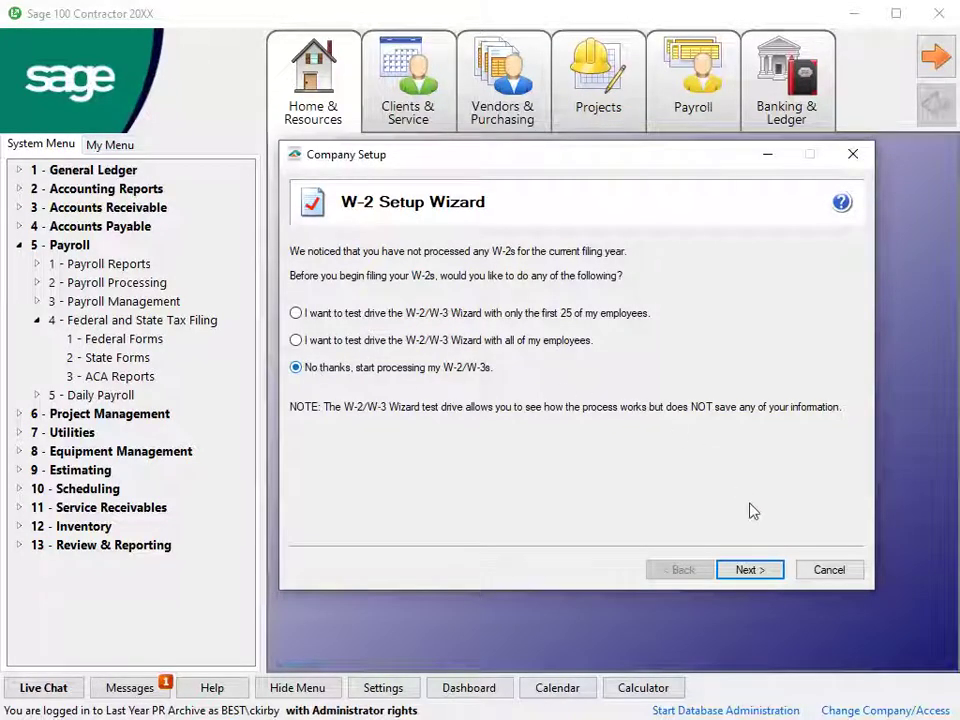
left_click(765, 571)
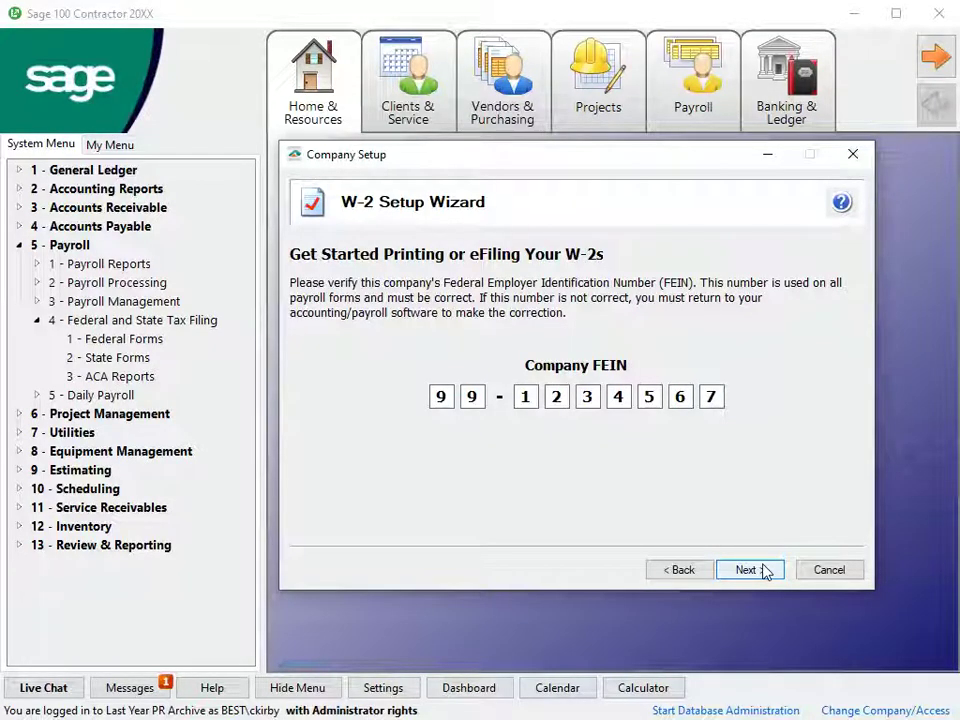
left_click(765, 570)
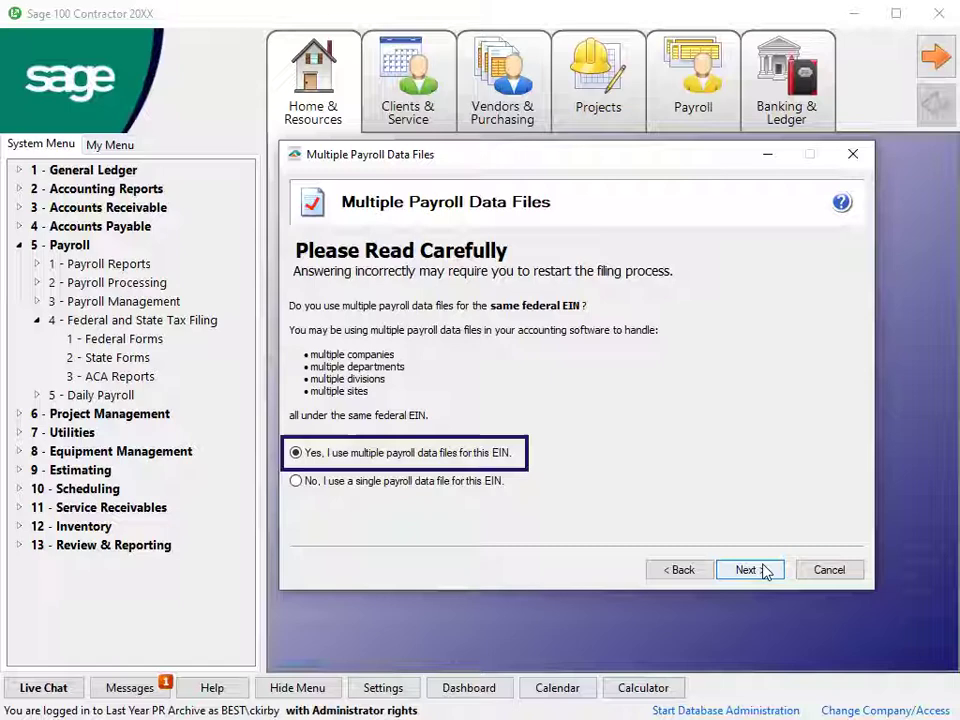
- Answer 'No, I use a single payroll data file for this EIN' and continue to Company Information
left_click(748, 570)
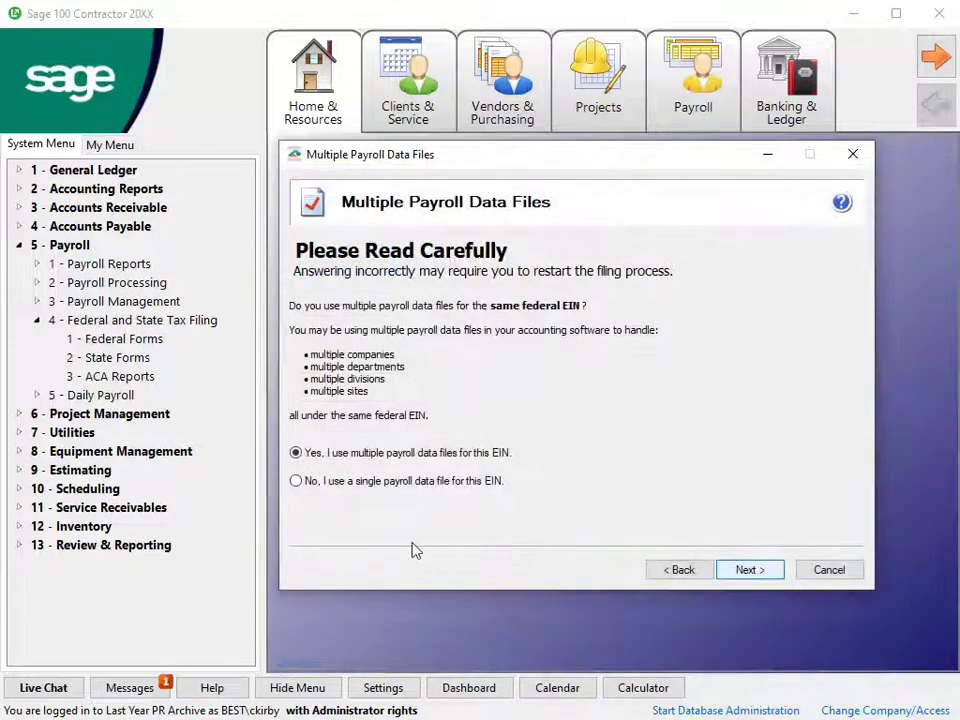
left_click(297, 482)
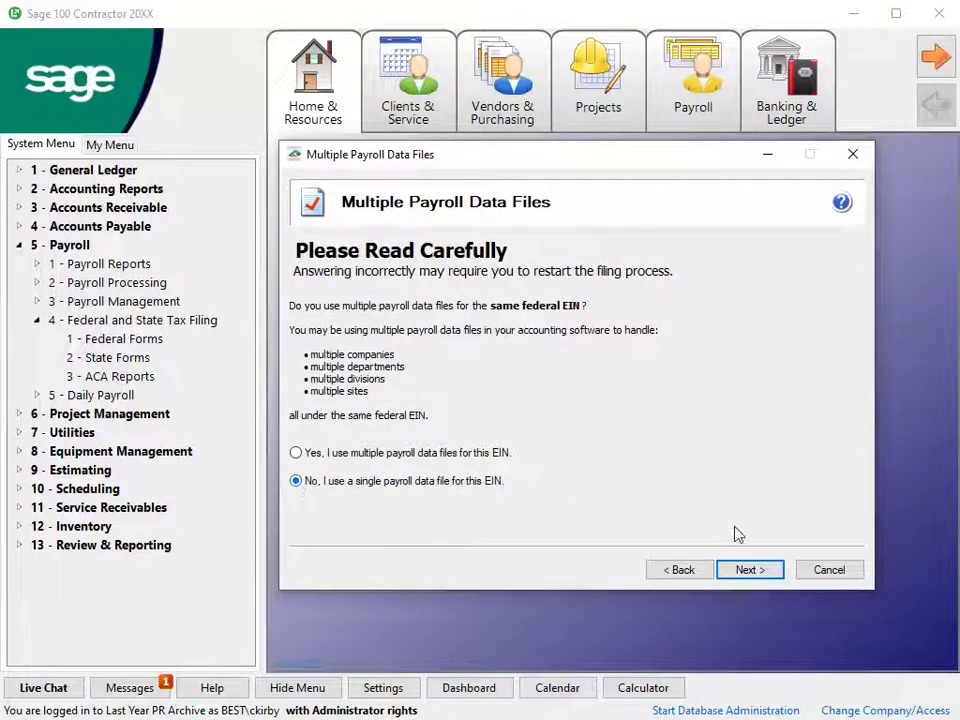
left_click(766, 567)
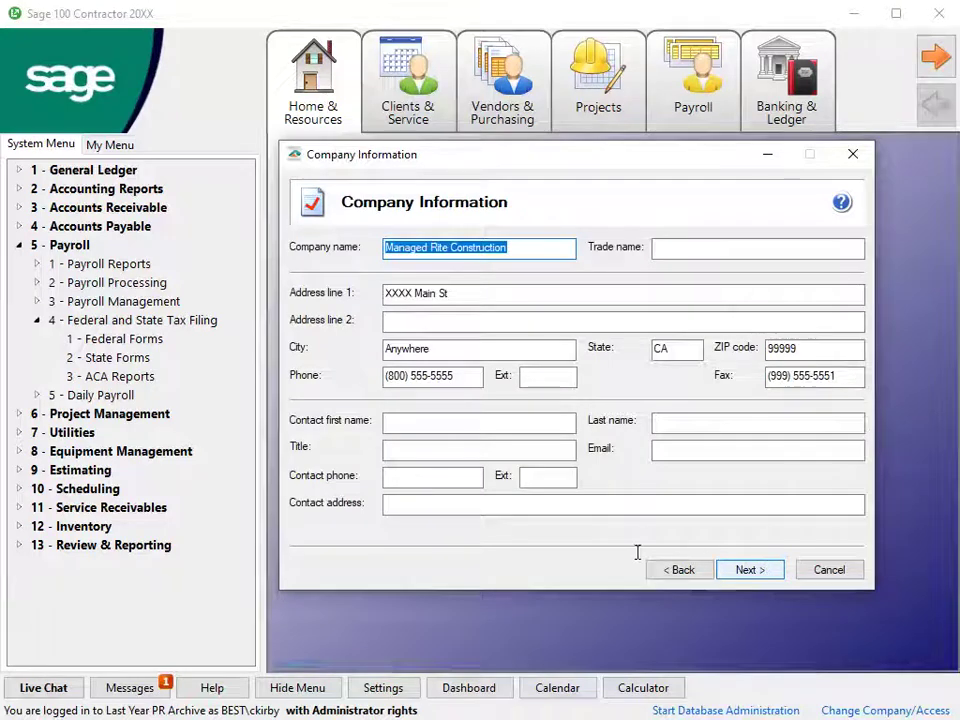
- Replace the XXXX street-number placeholder in Address line 1, enter the contact's first and last name, and continue
double_click(411, 293)
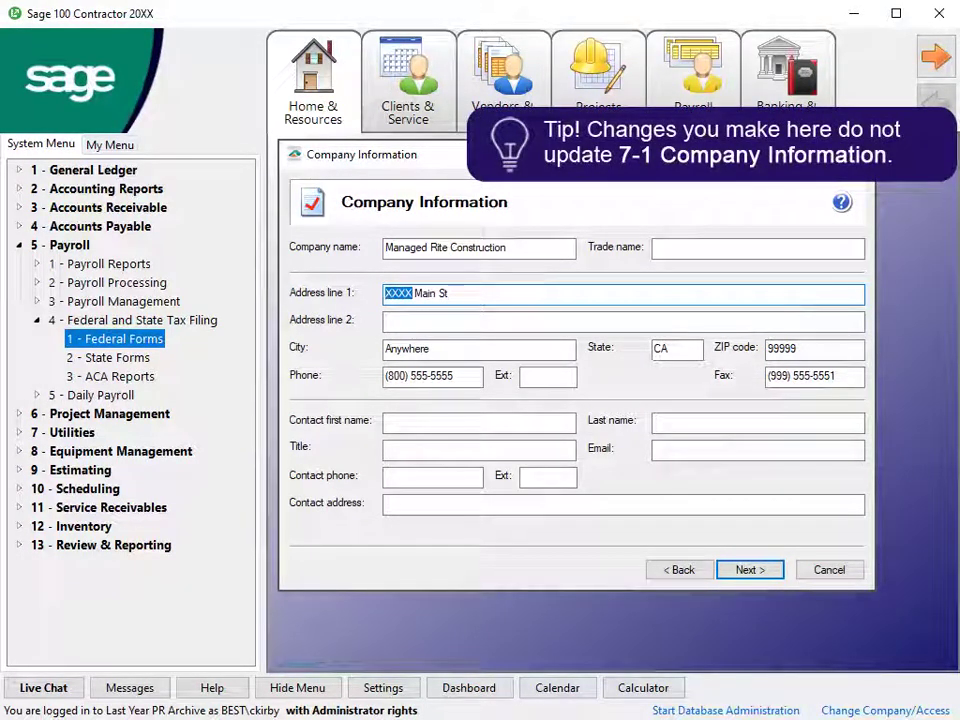
type("12345")
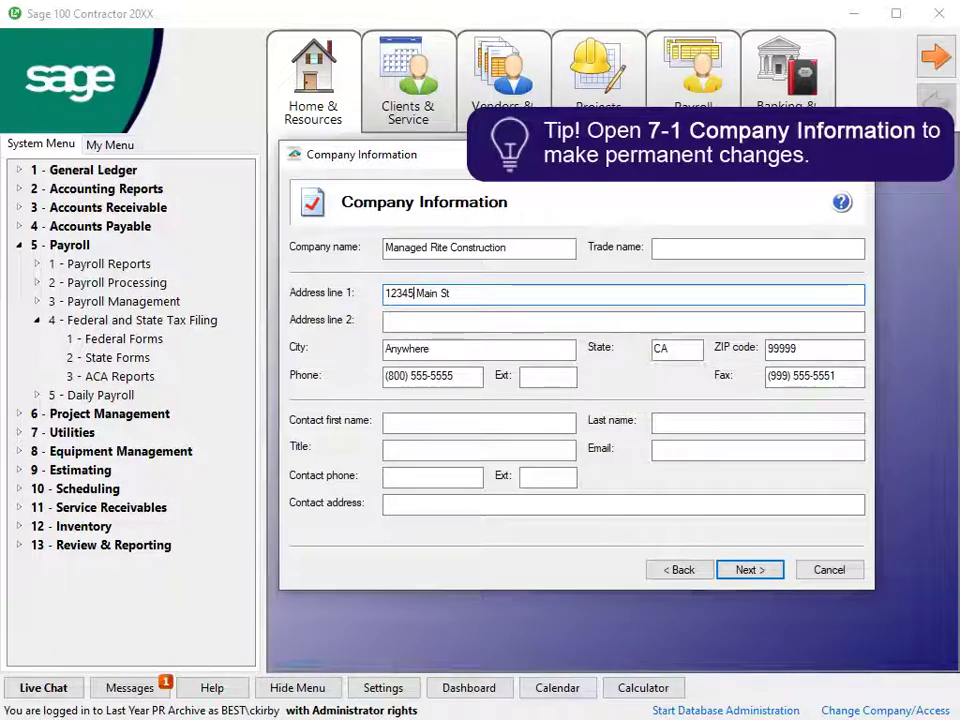
left_click(415, 421)
type("Chris")
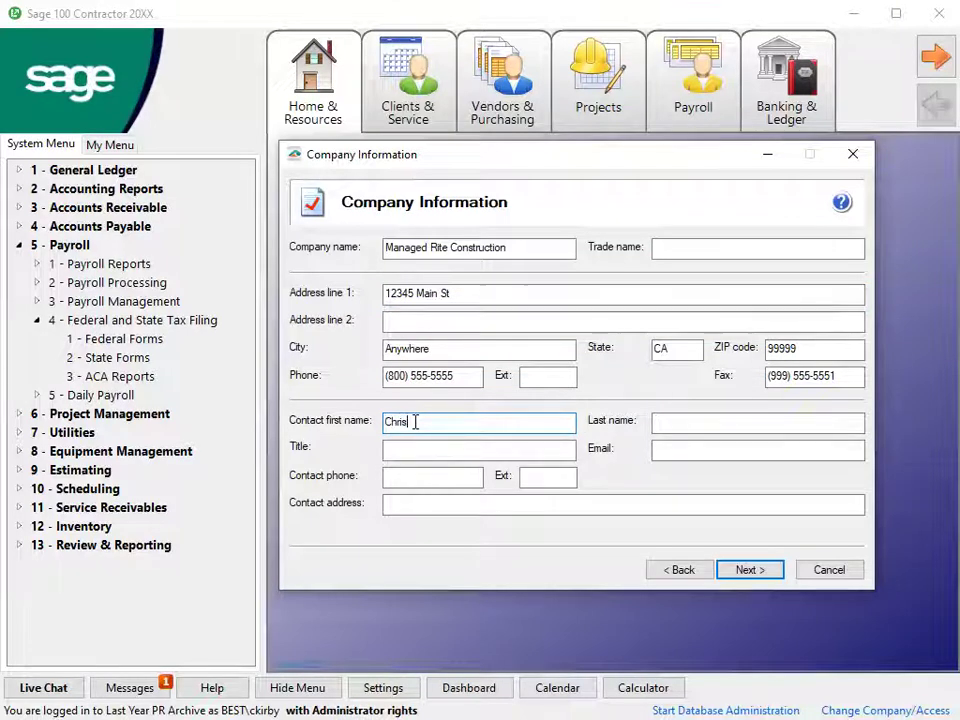
left_click(664, 424)
type("Waters")
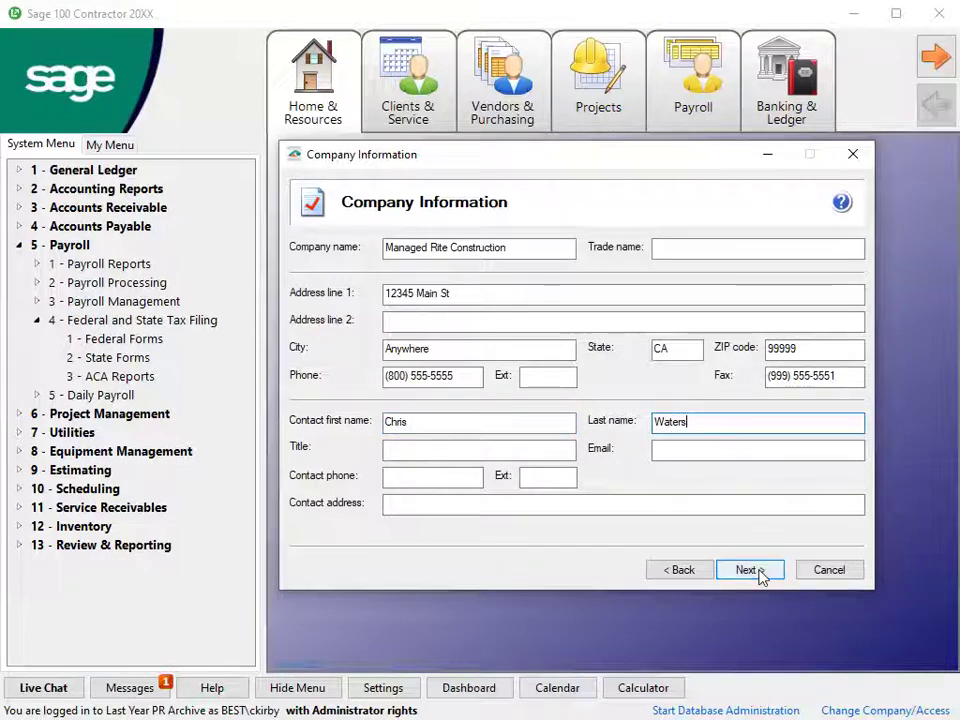
left_click(758, 575)
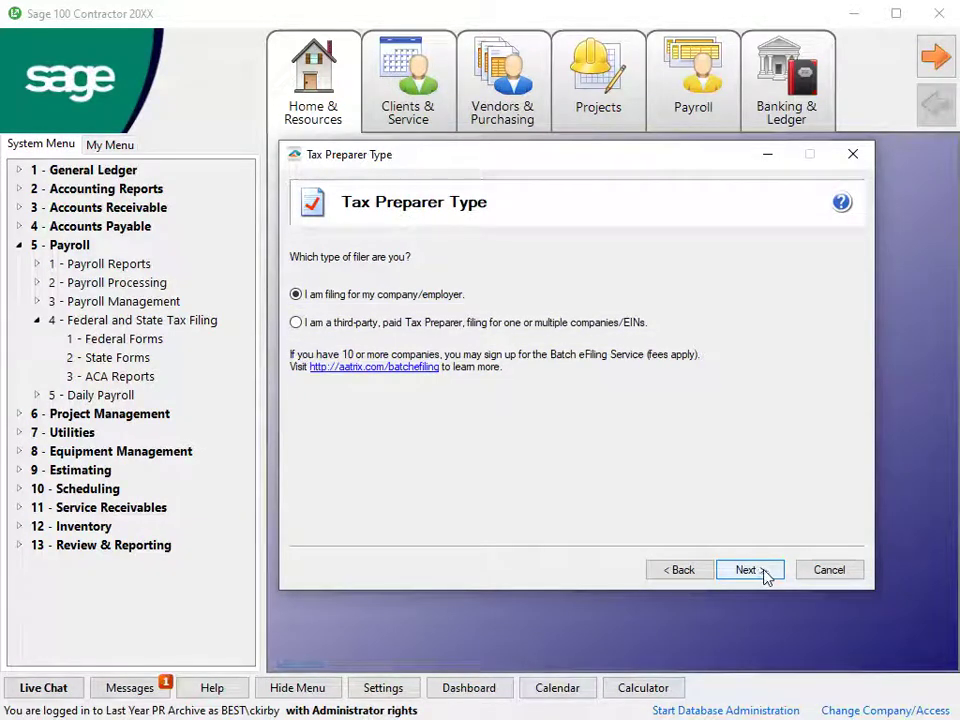
- Keep company/employer as the tax preparer type and enter the CA State Withholding tax account number
left_click(762, 573)
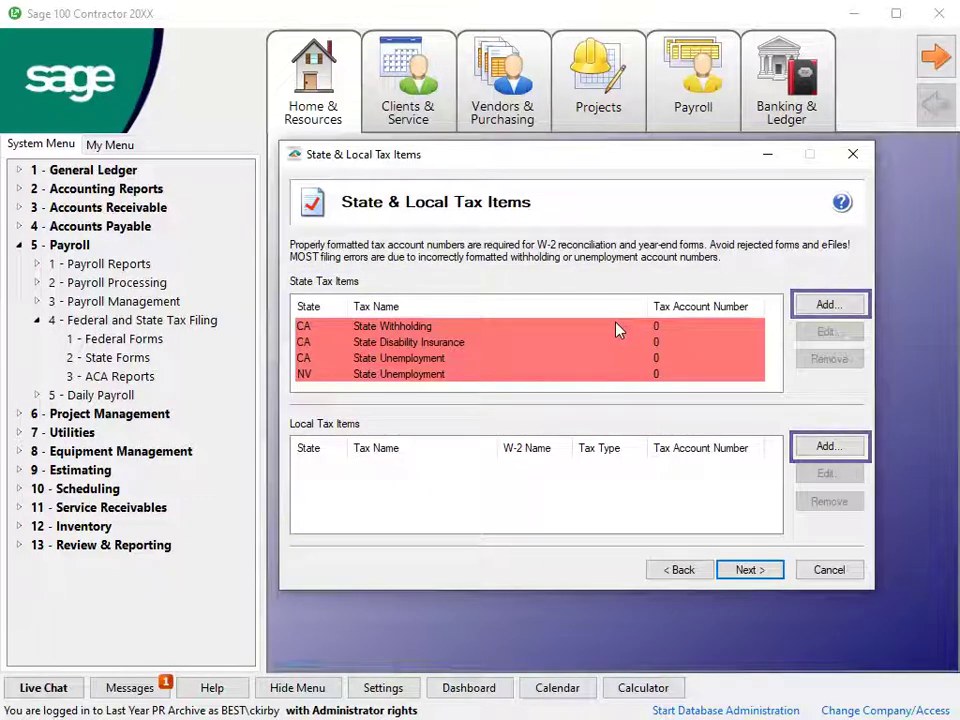
left_click(617, 330)
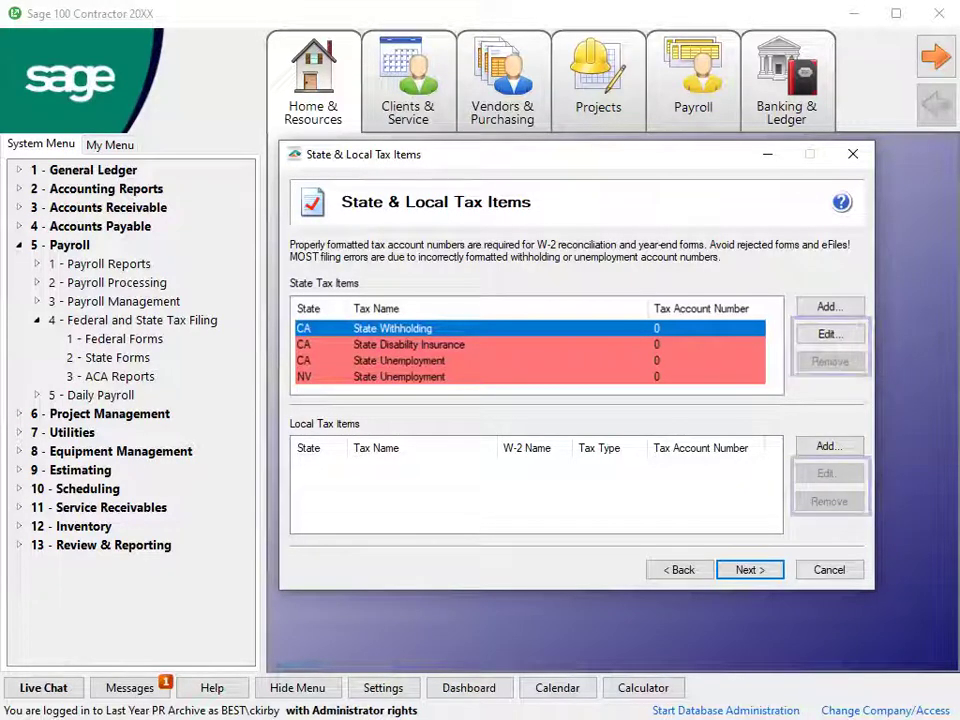
double_click(618, 330)
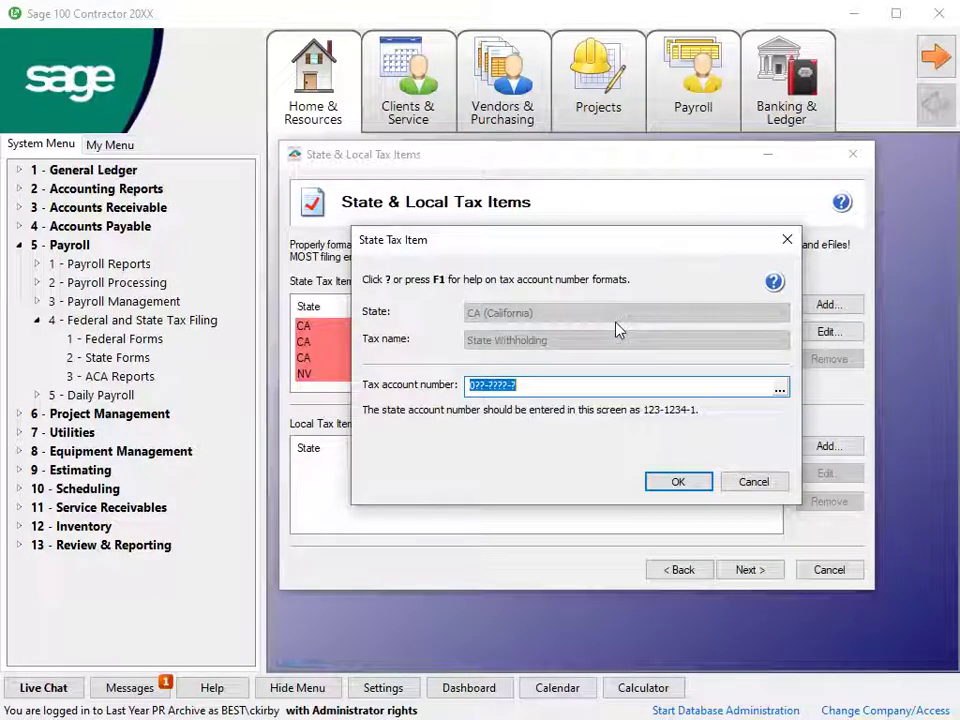
type("111-2223-3")
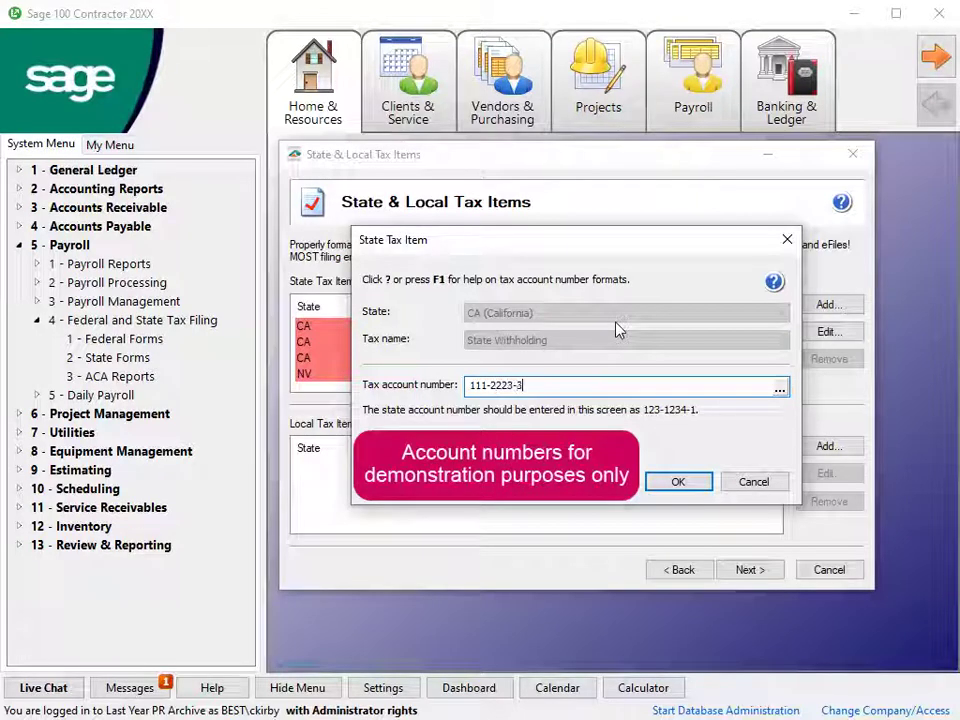
left_click(674, 482)
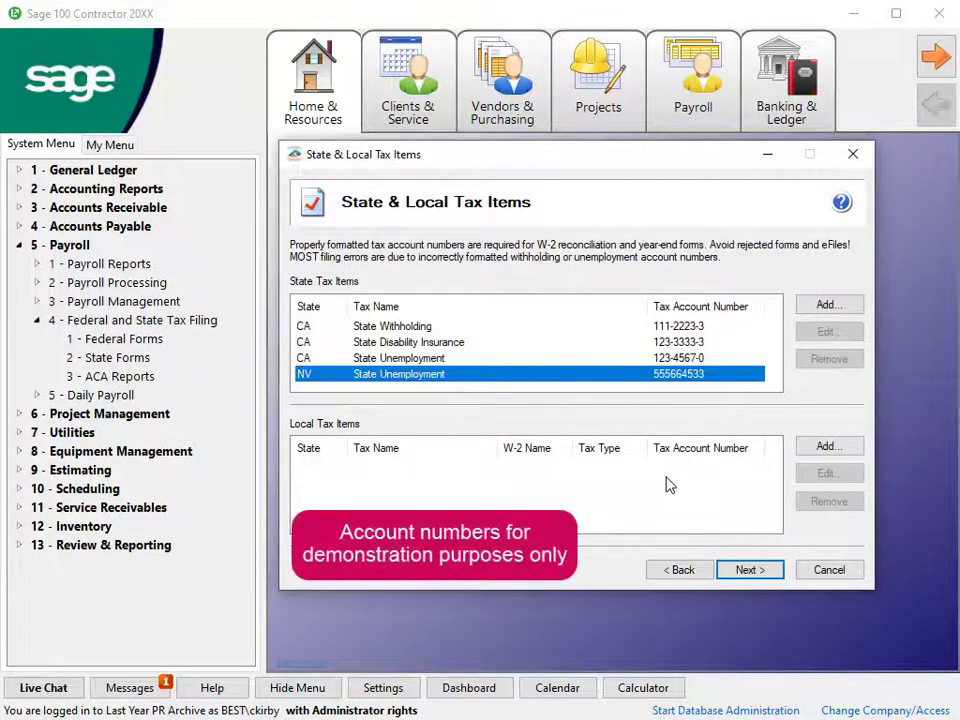
- Advance past the State & Local Tax Items page to Data Verification
left_click(748, 570)
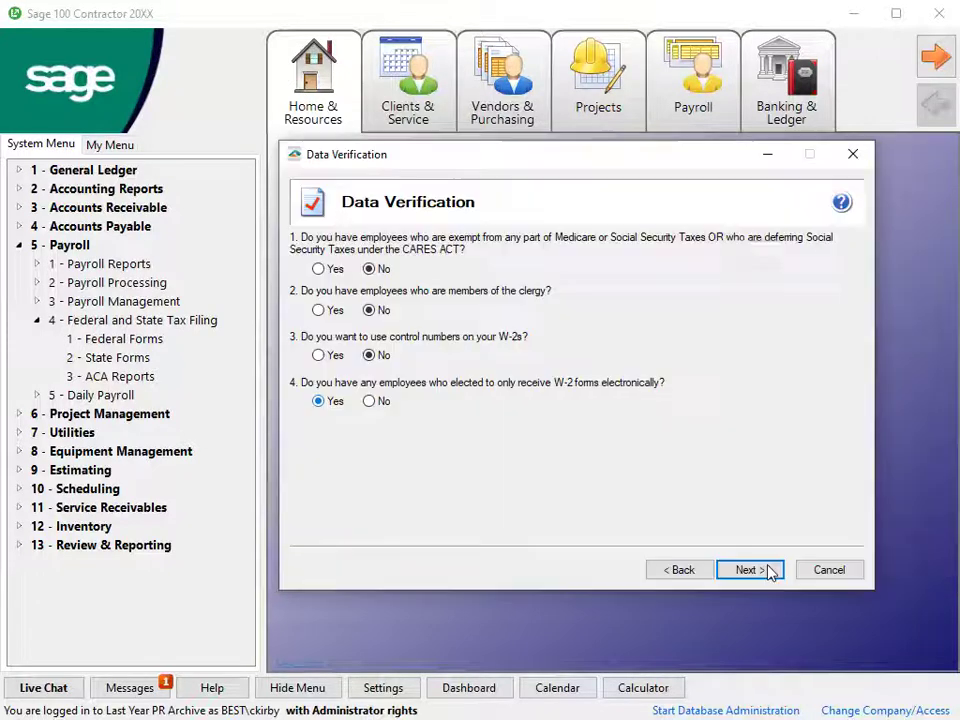
- Accept the Data Verification answers and advance to W-3 Information
left_click(748, 570)
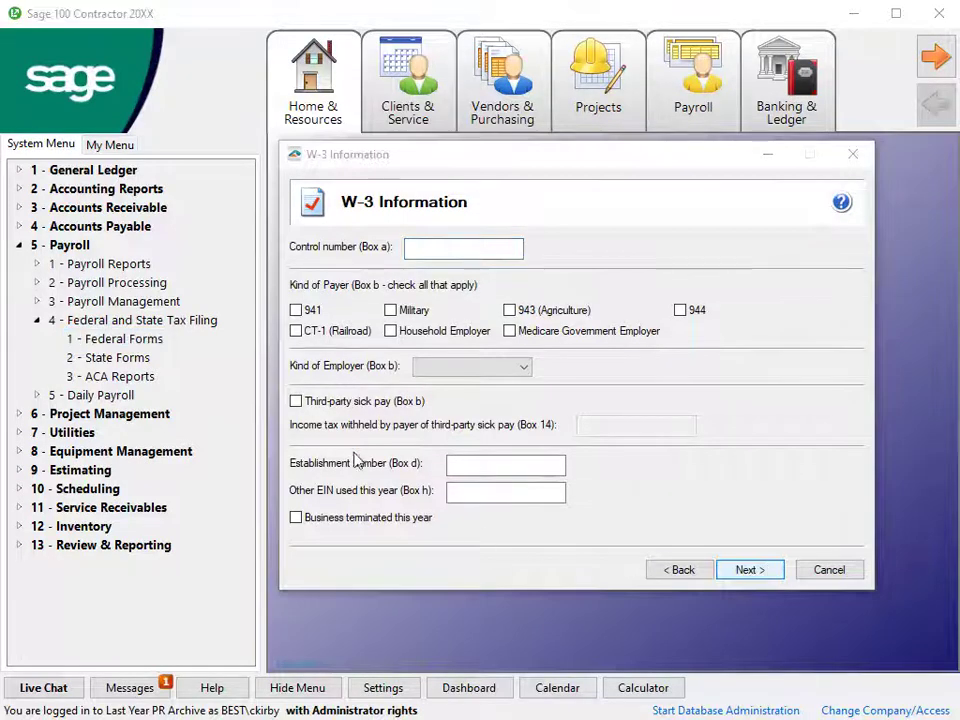
- Check 941 under Kind of Payer and show the Kind of Employer (Box b) choices
left_click(297, 311)
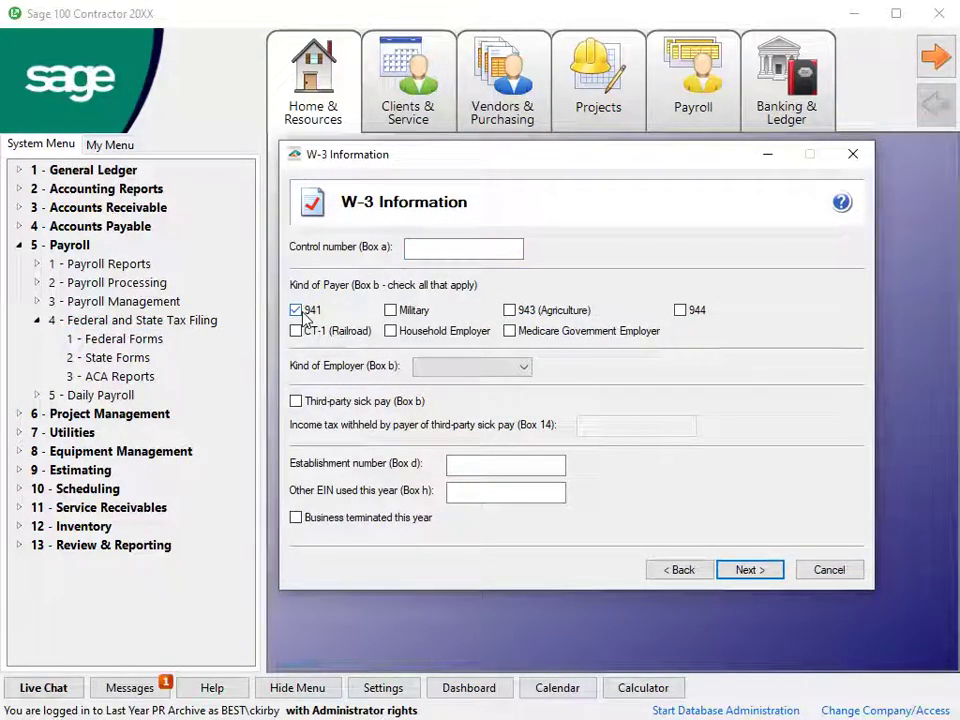
left_click(521, 368)
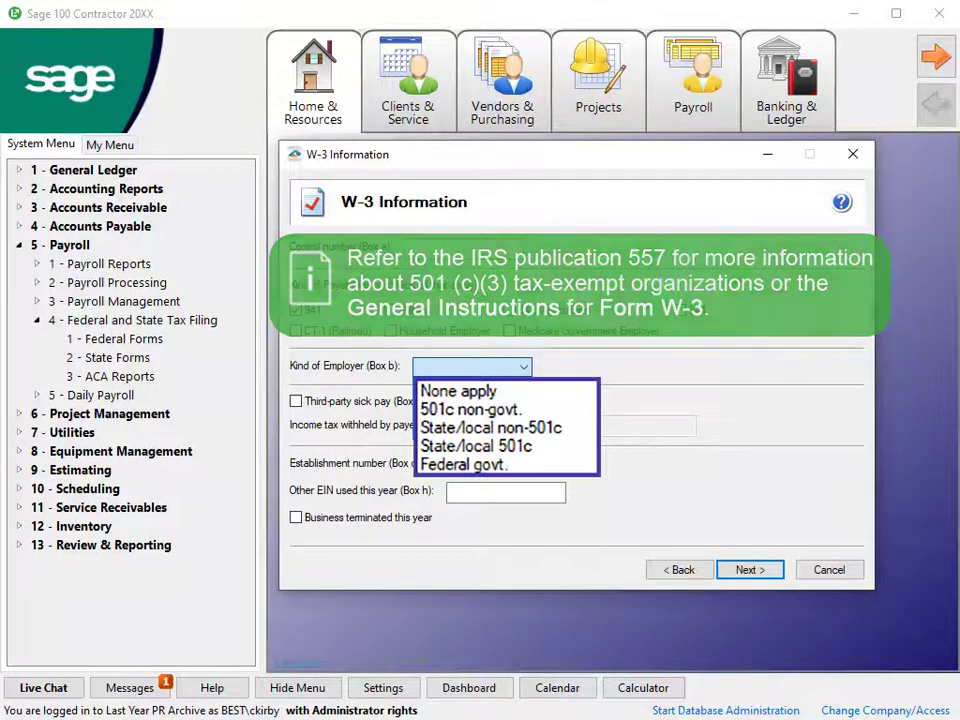
- Set Kind of Employer (Box b) on the W-3 Information page to None apply
left_click(440, 391)
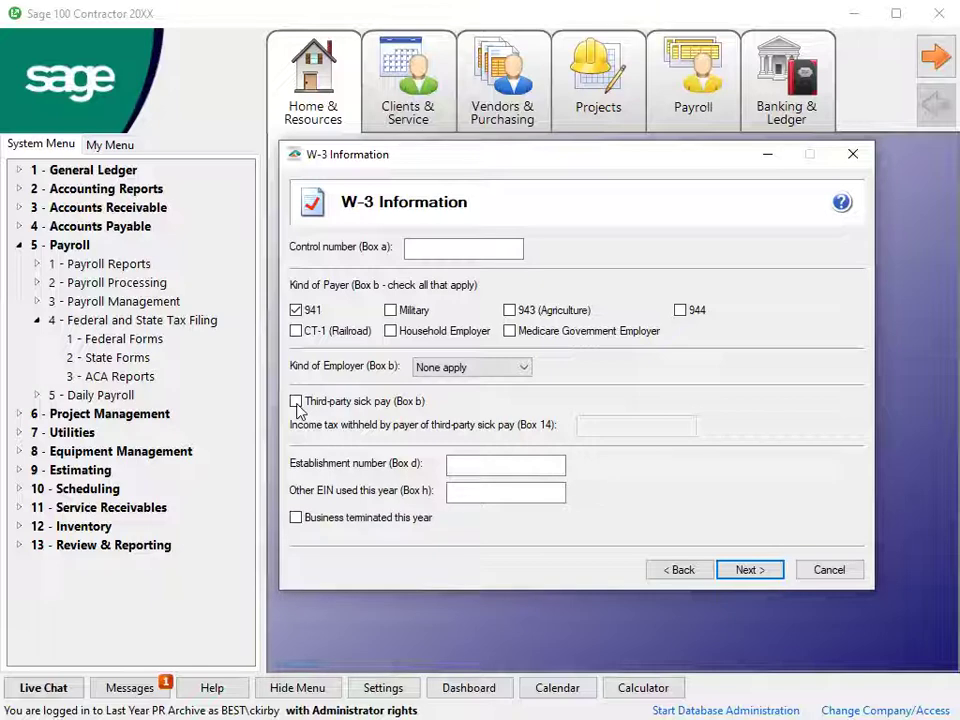
- Finish the W-3 page and open the preparer's Verify Employee Information grid of 45 employees
left_click(763, 570)
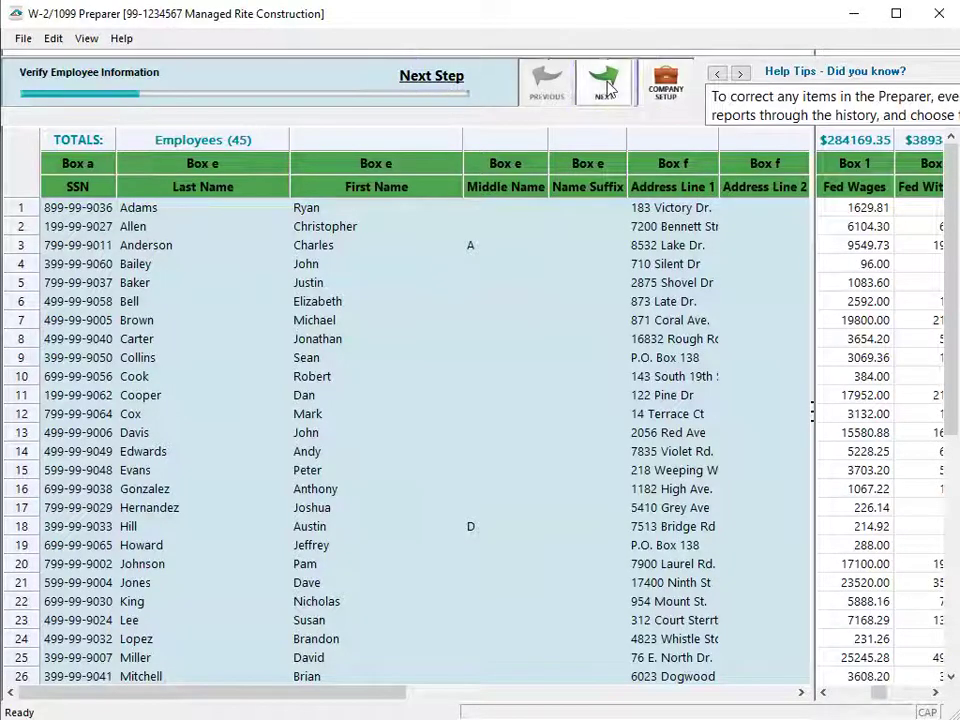
- Advance to Verify Federal Information and widen the wages pane to show Box 1–6 columns
left_click(608, 86)
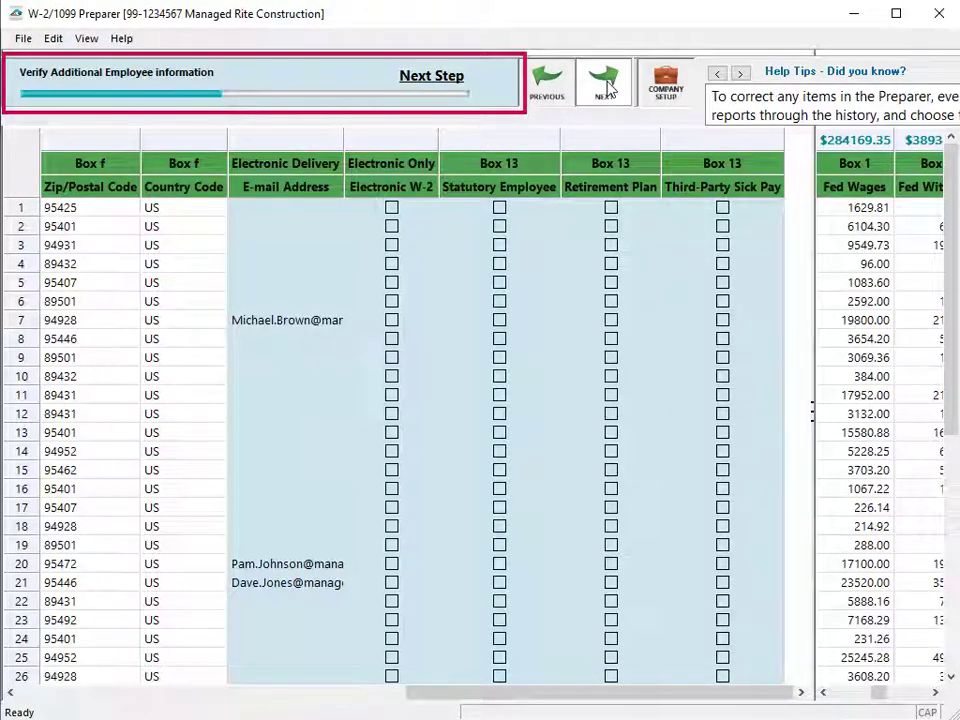
left_click(606, 82)
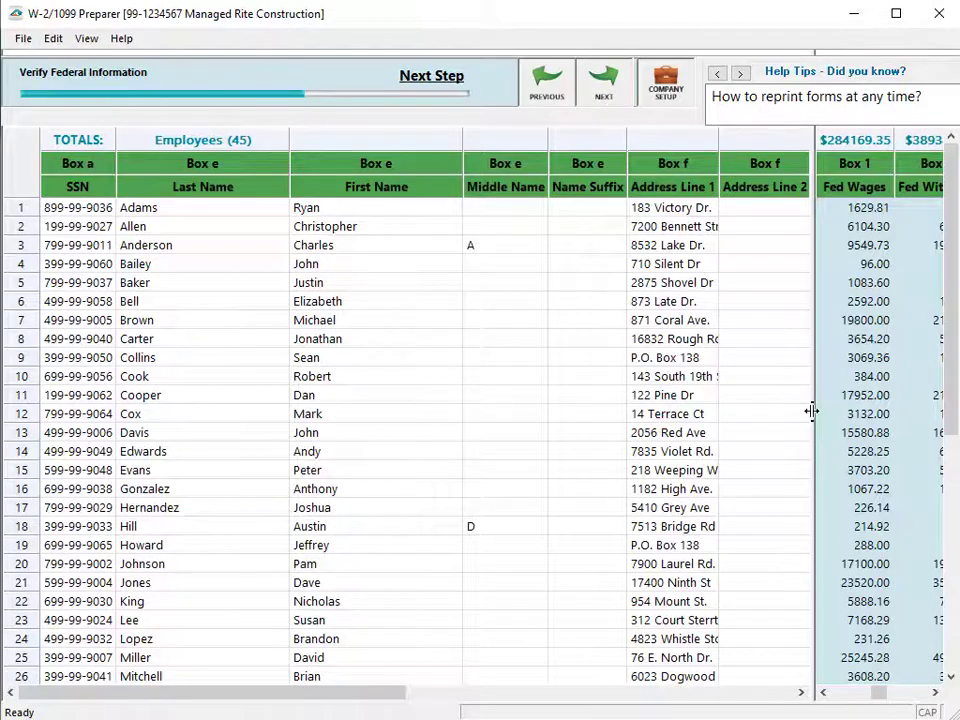
left_click_drag(811, 411, 400, 411)
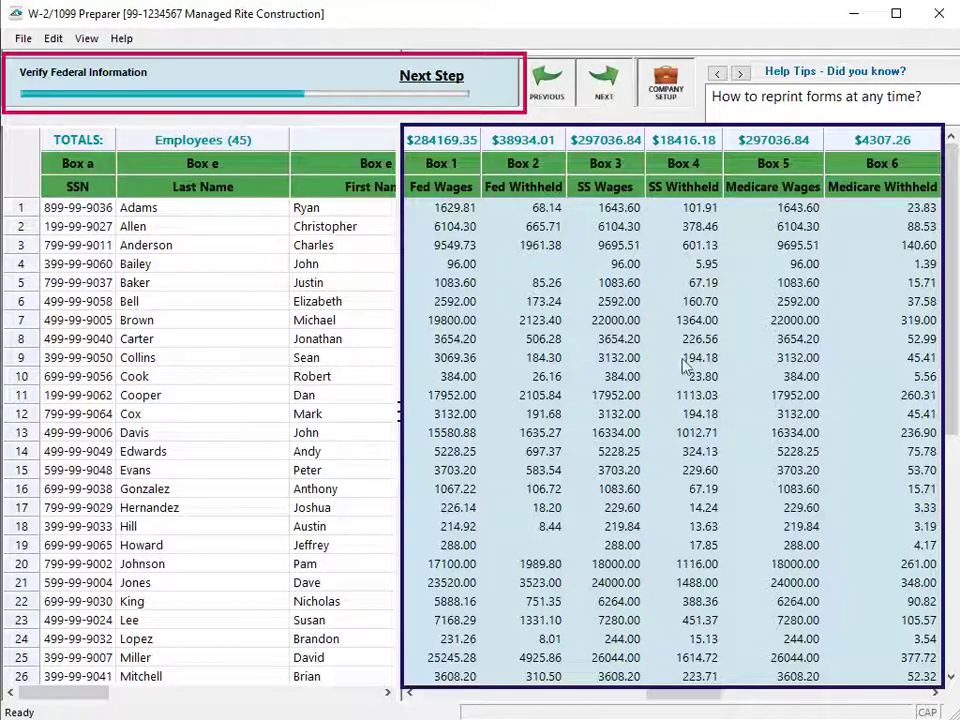
- Advance through Verify State Information, raising the local-wages-without-state-wages warning
left_click(605, 85)
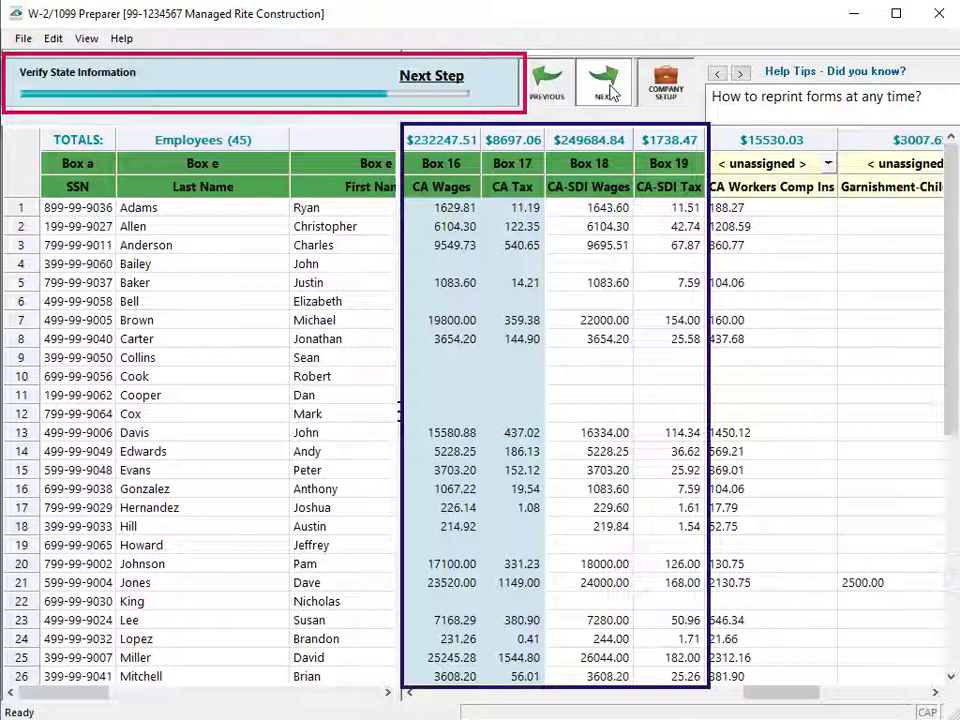
left_click(606, 82)
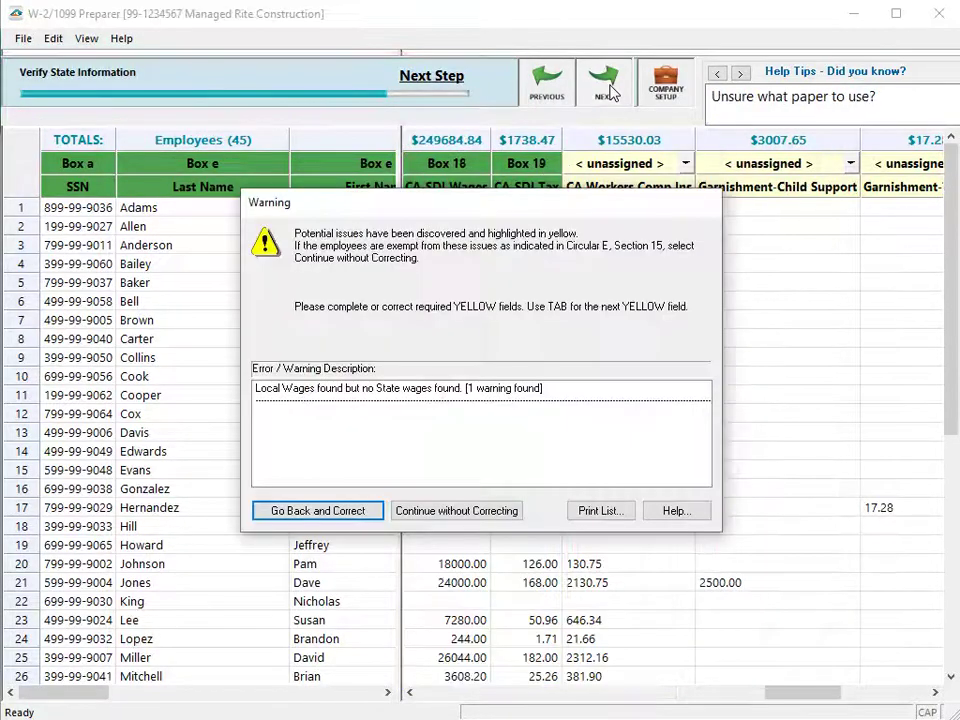
- Dismiss the warning and scroll the grid right to the unassigned Garnishment-Tax Levy and 401k columns
left_click(488, 512)
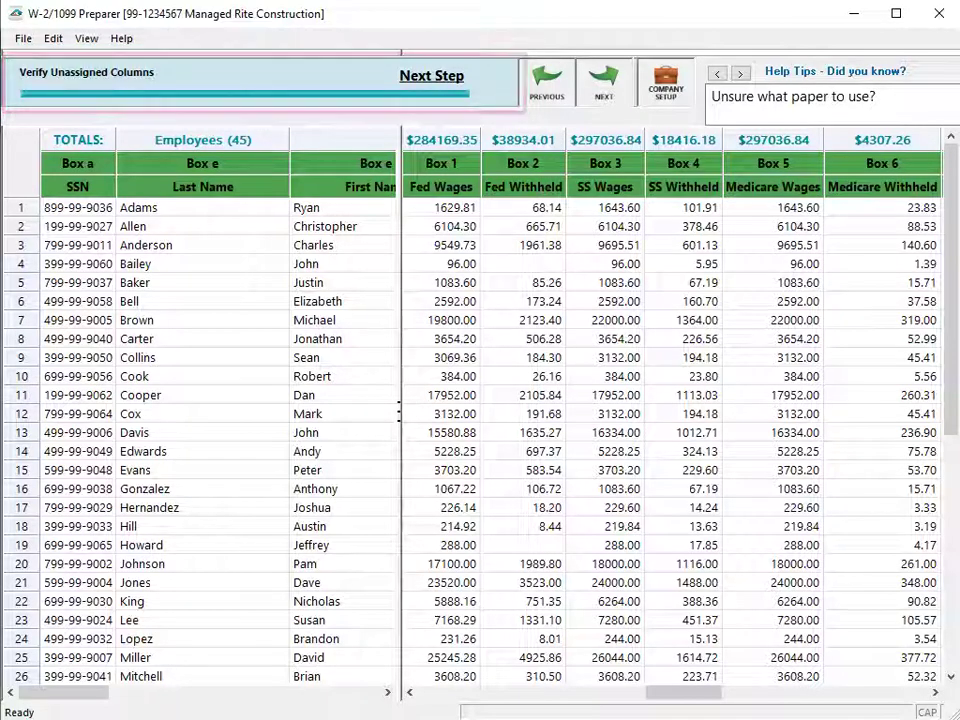
left_click(714, 700)
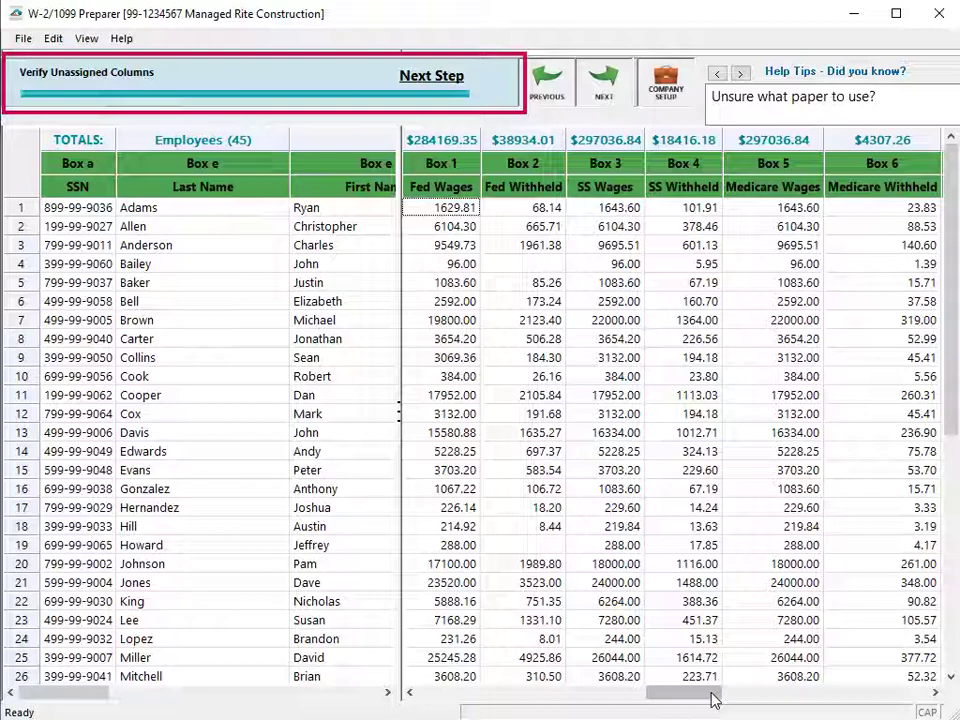
left_click(895, 694)
left_click(915, 694)
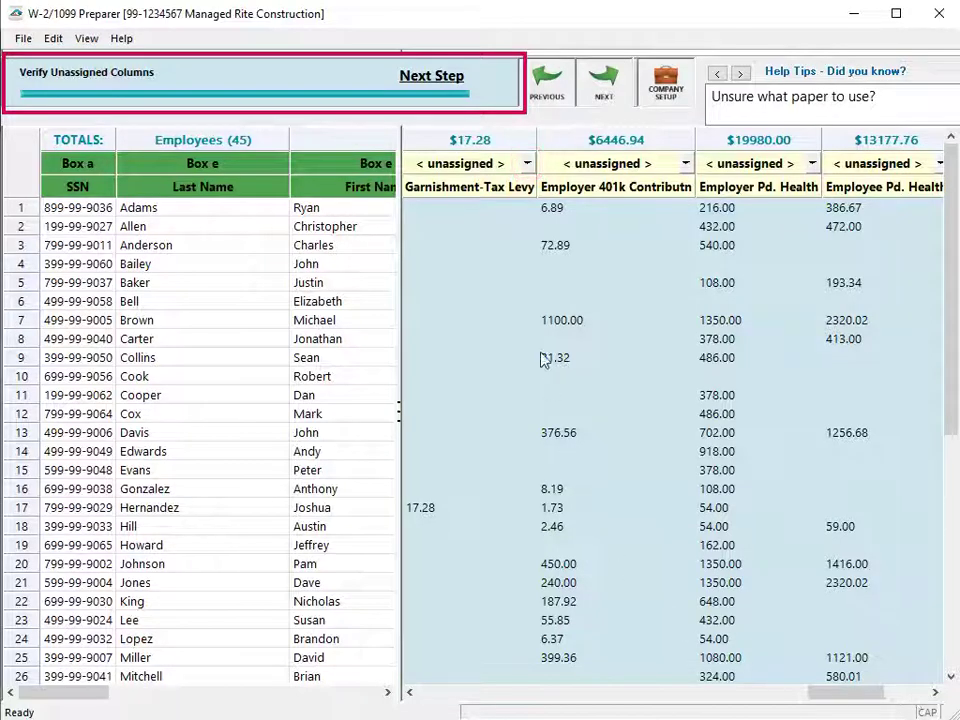
- Browse the Box 11/12/14 choices for Garnishment-Tax Levy, leaving it unassigned
left_click(527, 165)
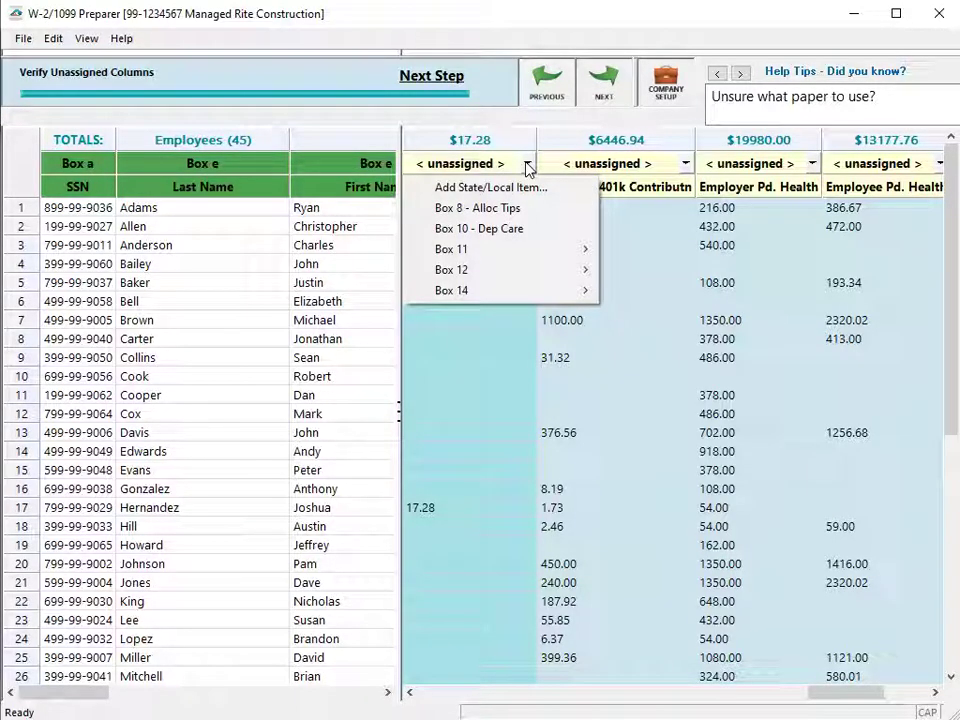
mouse_move(528, 257)
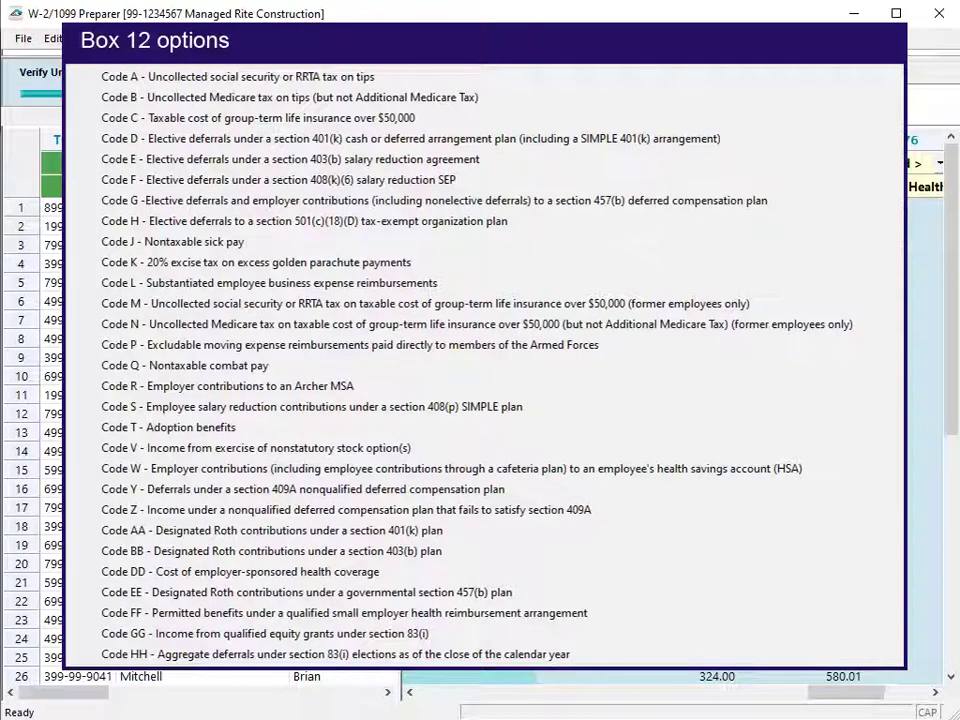
mouse_move(540, 291)
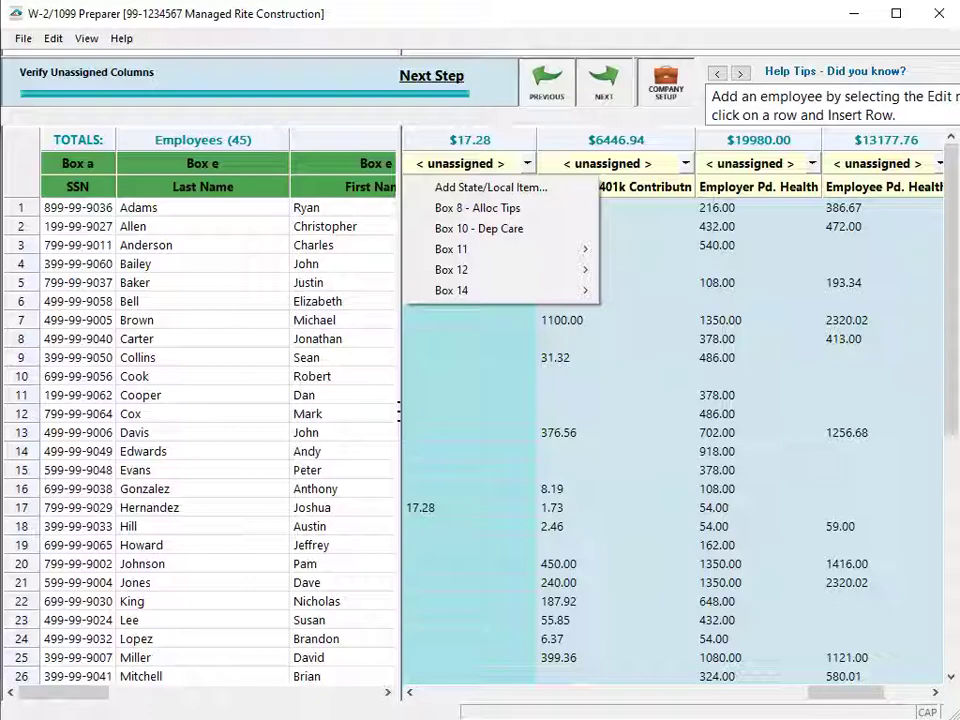
key("Escape")
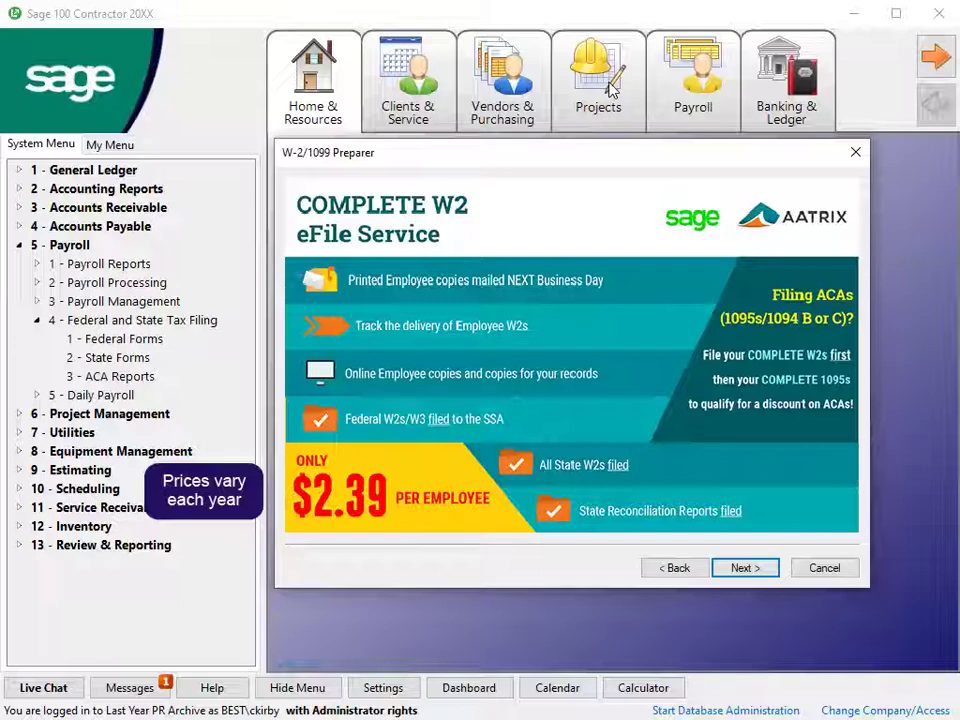
- Continue past the $2.39-per-employee eFile offer to W-2 Printing and Filing Options
left_click(766, 575)
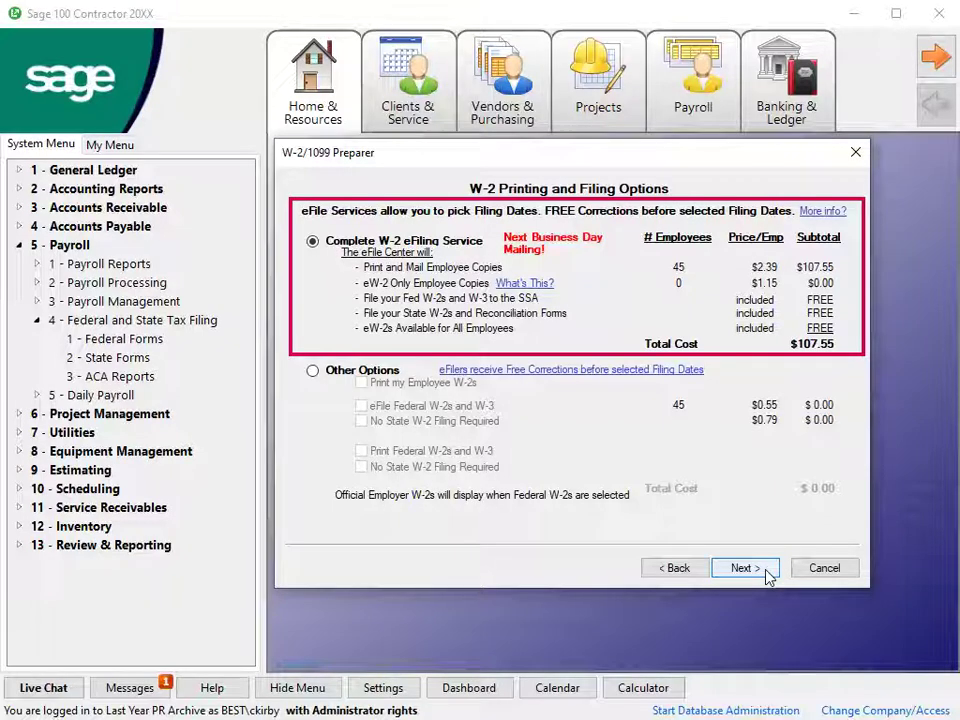
- Choose Other Options with Print my Employee W-2s and Print Federal W-2s and W-3 checked
left_click(313, 371)
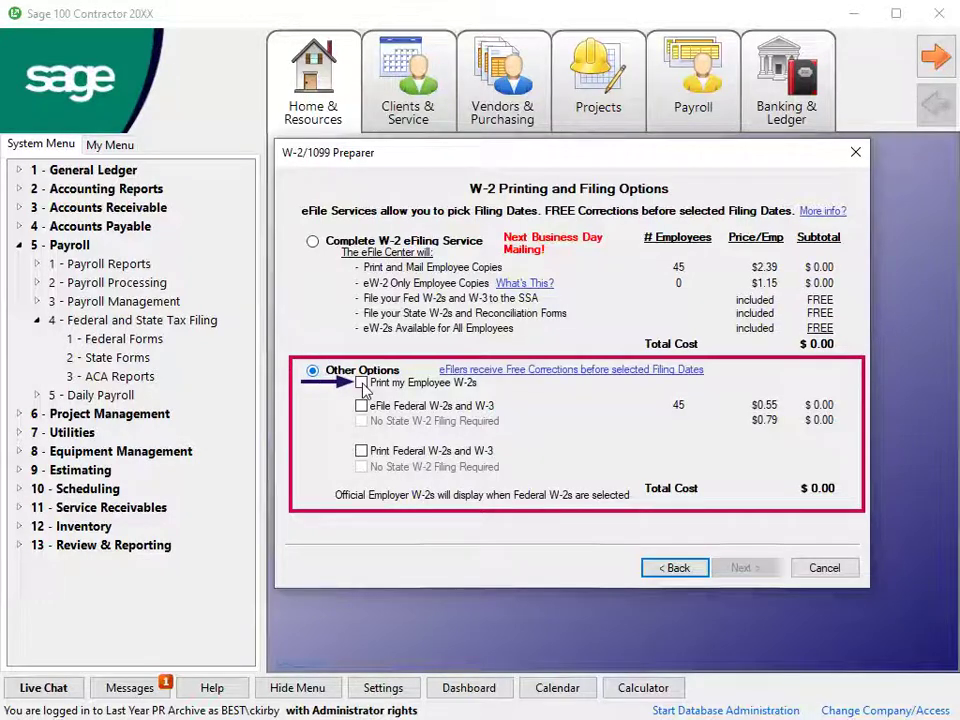
left_click(362, 386)
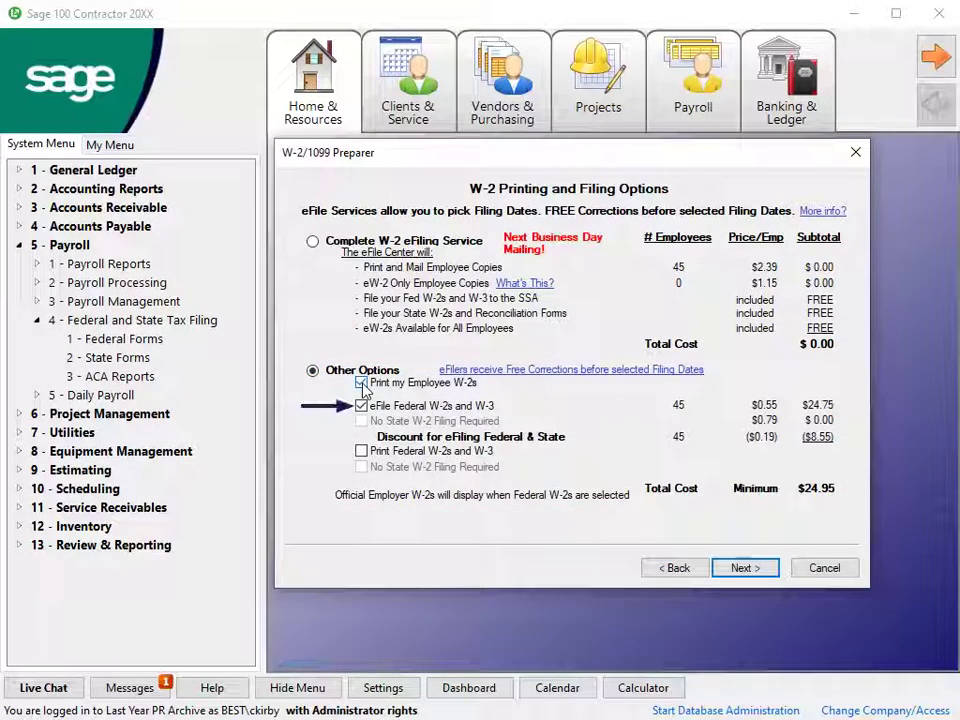
left_click(362, 451)
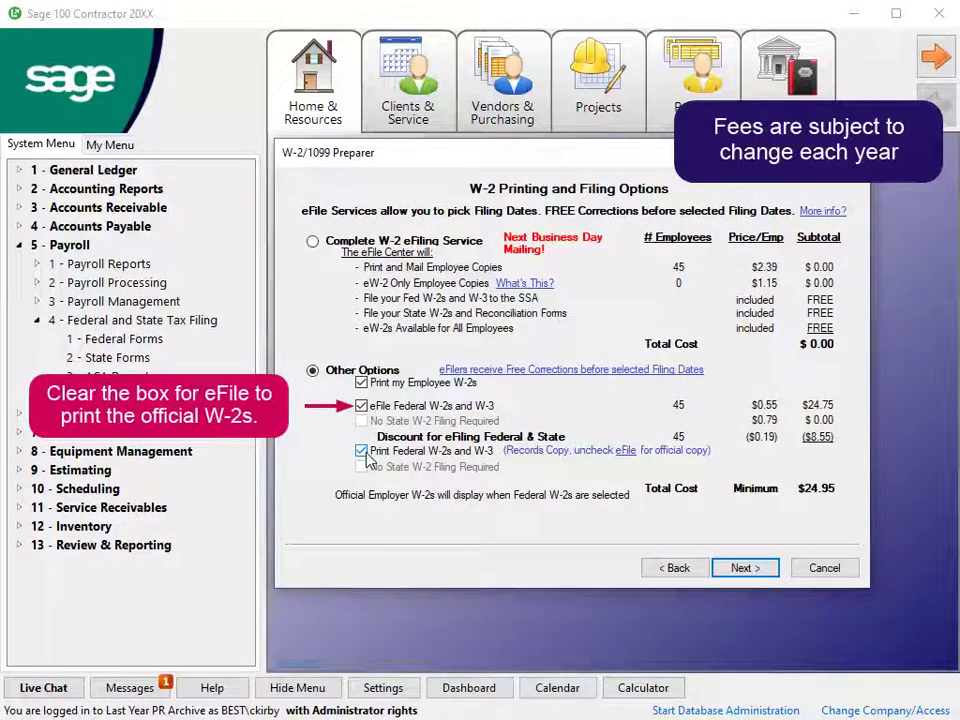
left_click(770, 570)
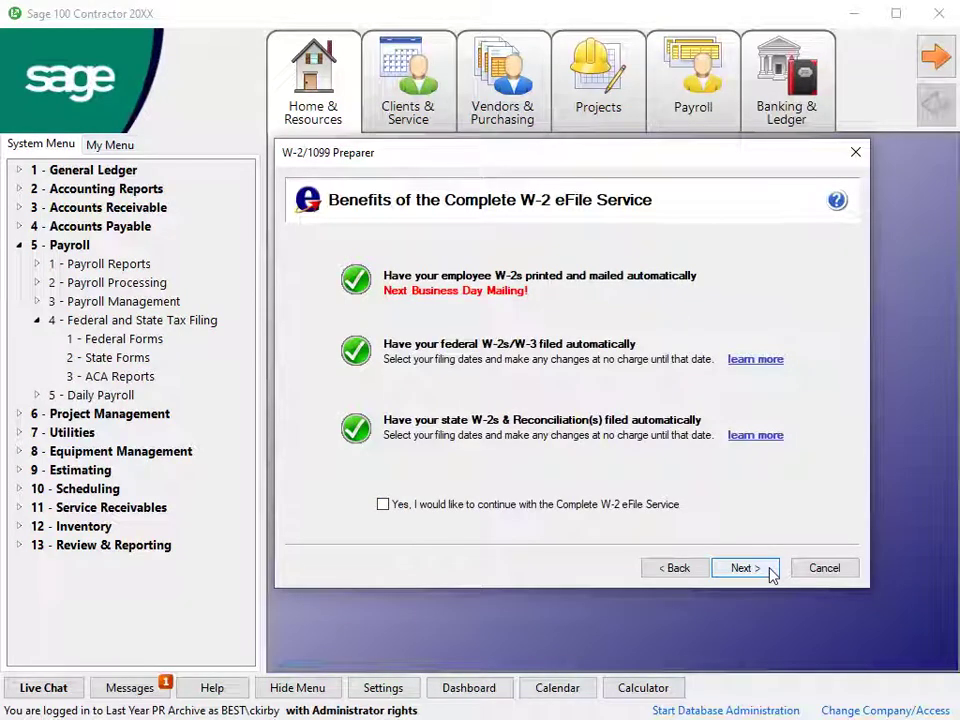
- Skip the eFile benefits page and answer No, thank you to the $34.95 PDF archive
left_click(745, 568)
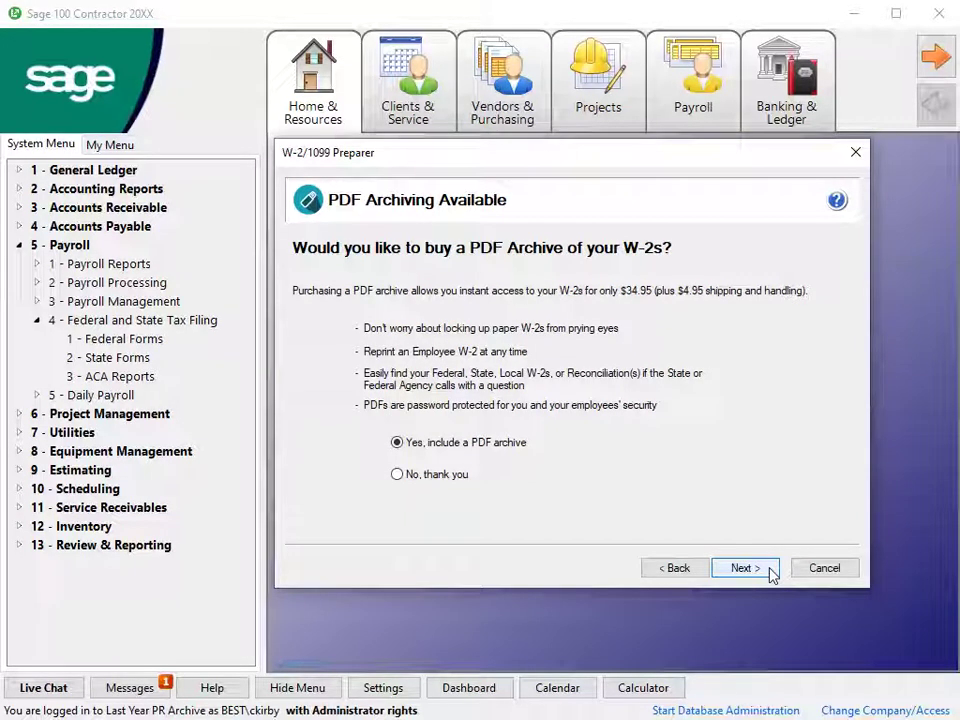
left_click(424, 476)
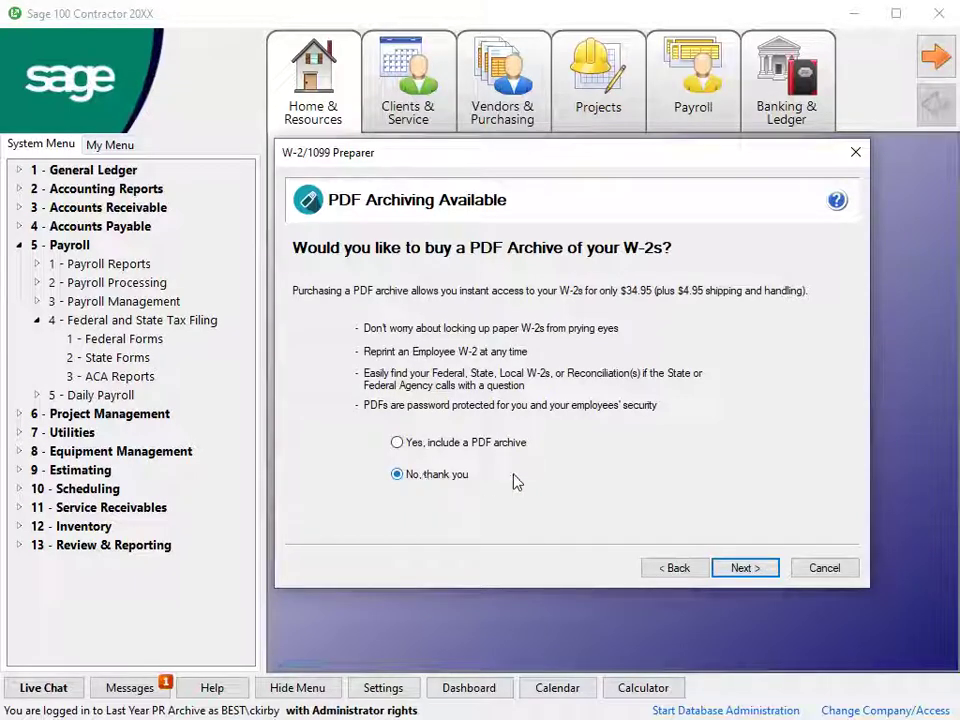
- Continue to Review Data, listing the five federal, employee and employer W-2 forms
left_click(745, 568)
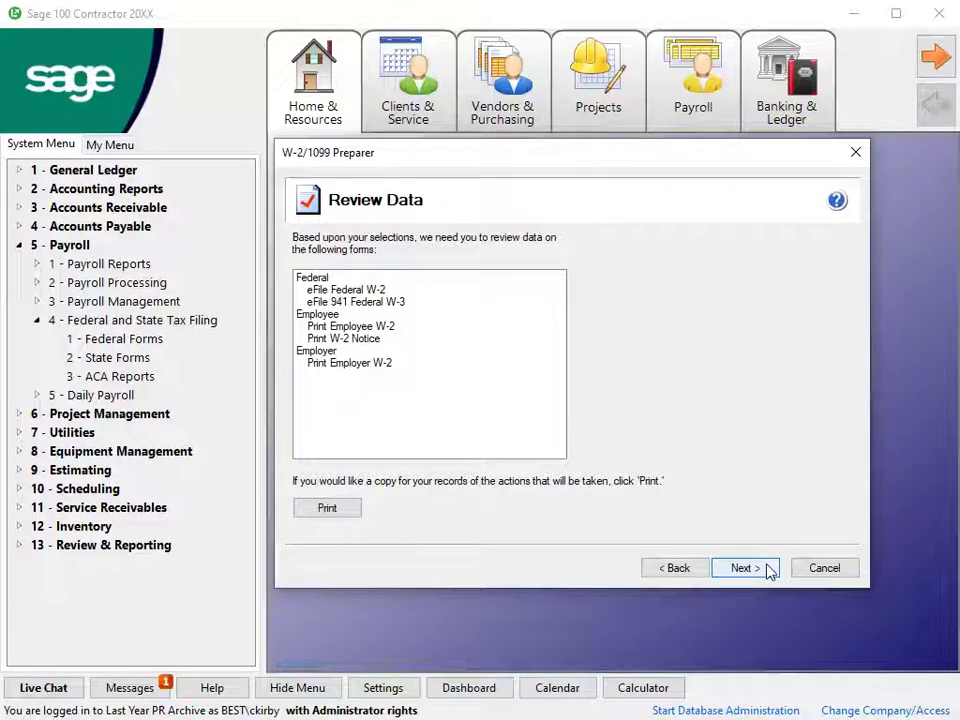
- Print the final 45-page Employee W-2 (Report 1 of 5) to the XP-610 printer
left_click(760, 570)
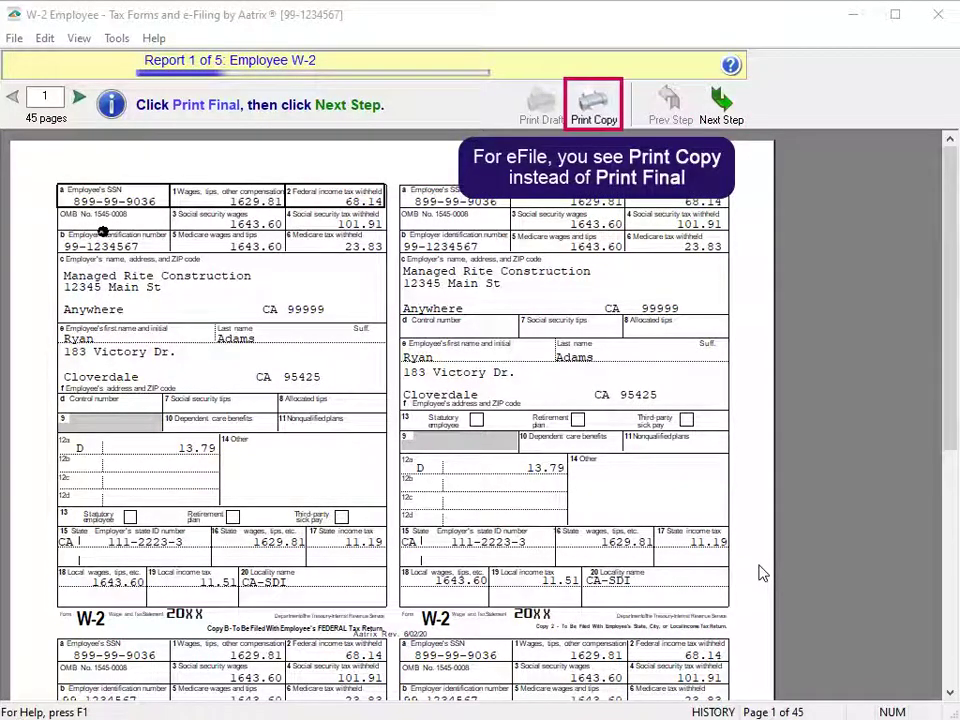
left_click(593, 104)
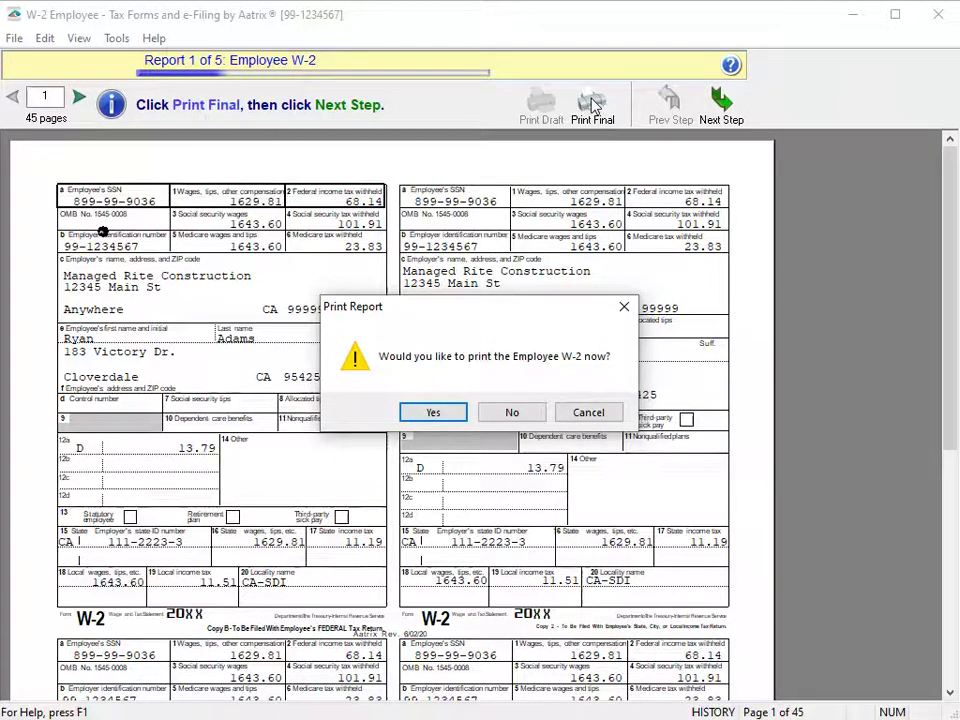
left_click(433, 413)
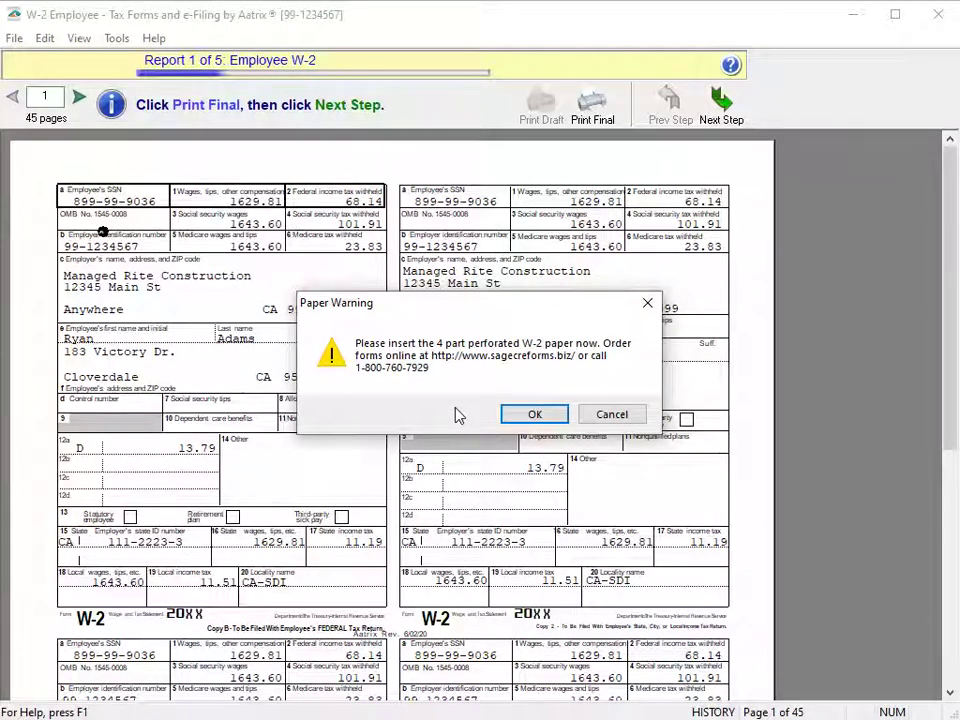
left_click(535, 414)
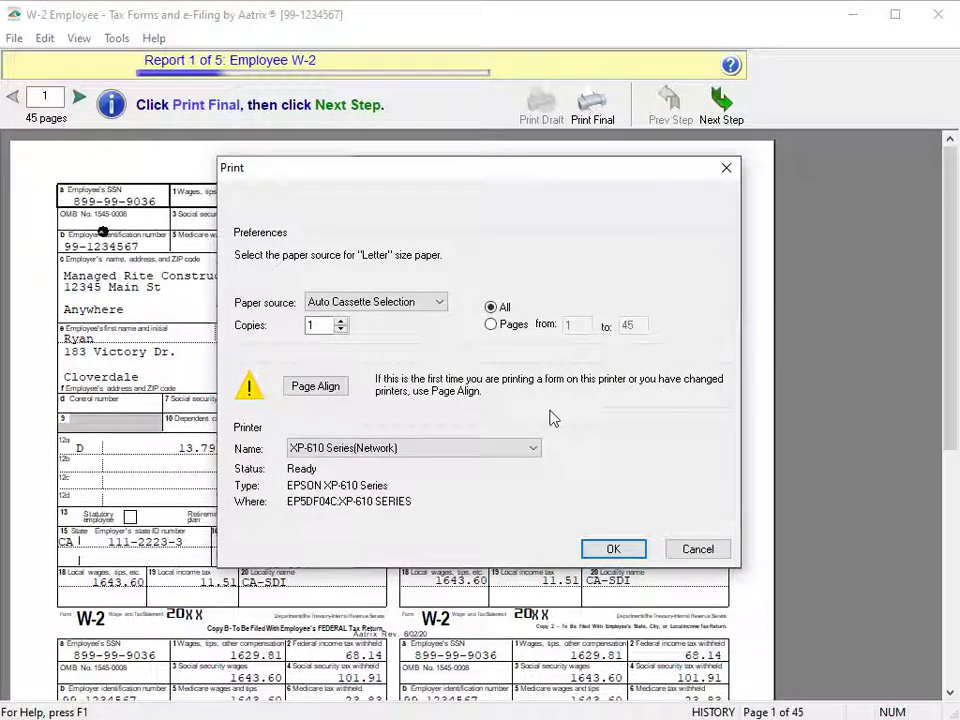
left_click(626, 552)
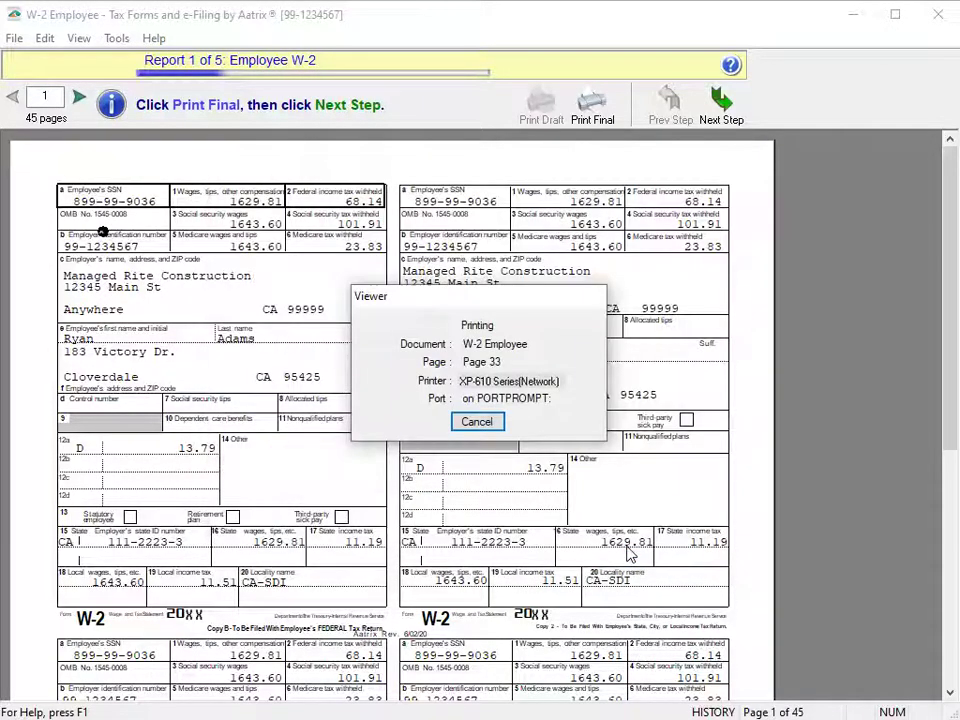
- Print the final 12-page Employer W-2 (Report 2) after confirming the paper warning
left_click(722, 100)
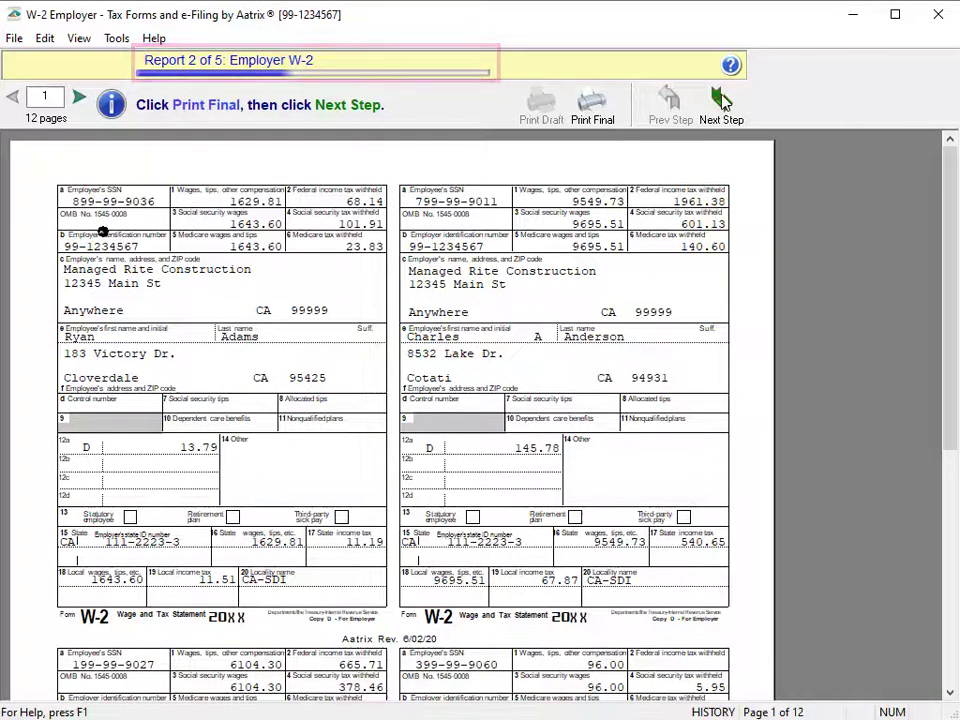
left_click(588, 104)
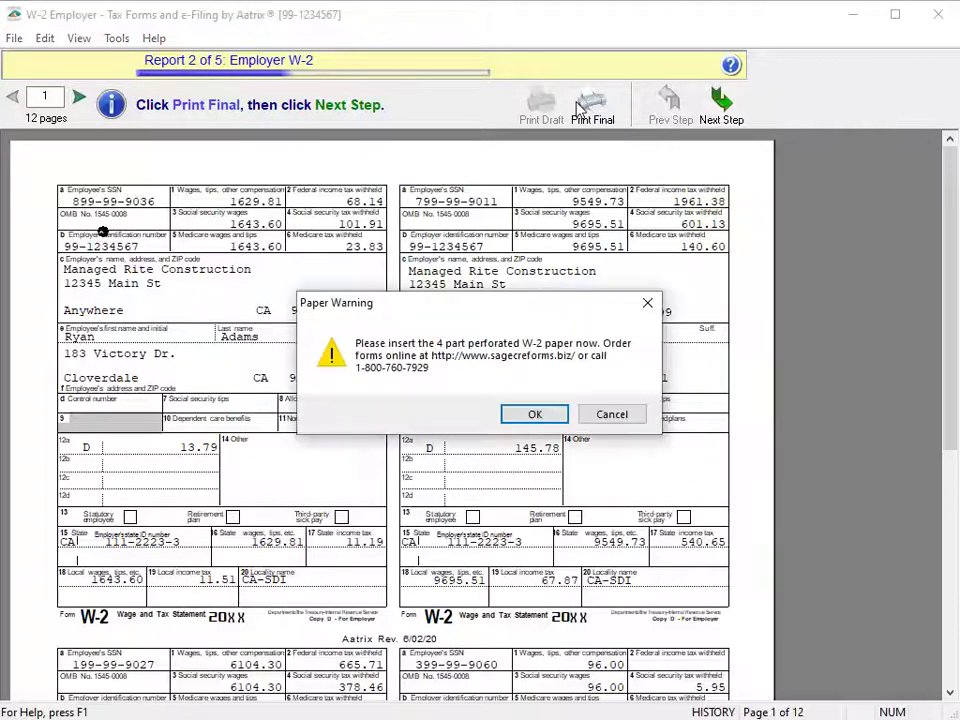
left_click(536, 415)
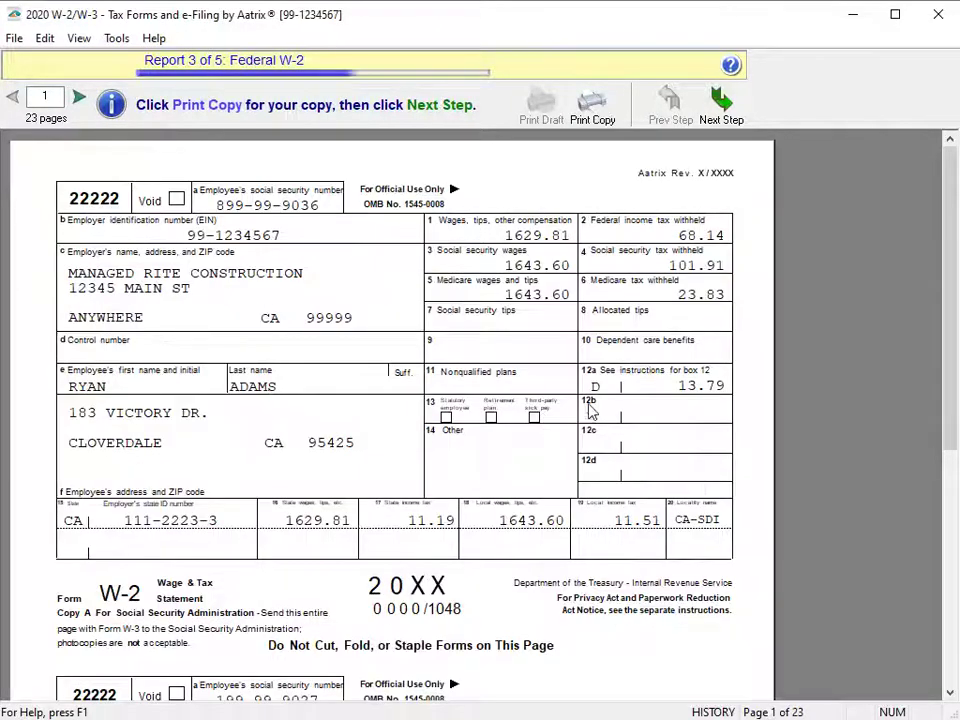
- Decline printing the Federal W-2 and 941 Federal W-3 copies, advancing to the W-2 Notice
left_click(722, 108)
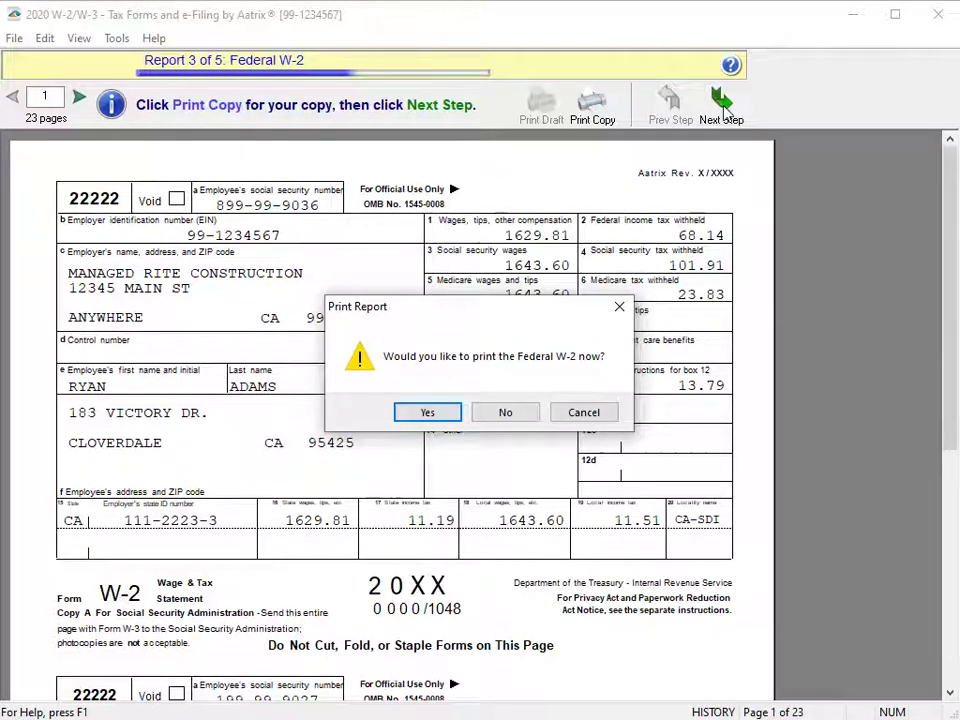
left_click(531, 414)
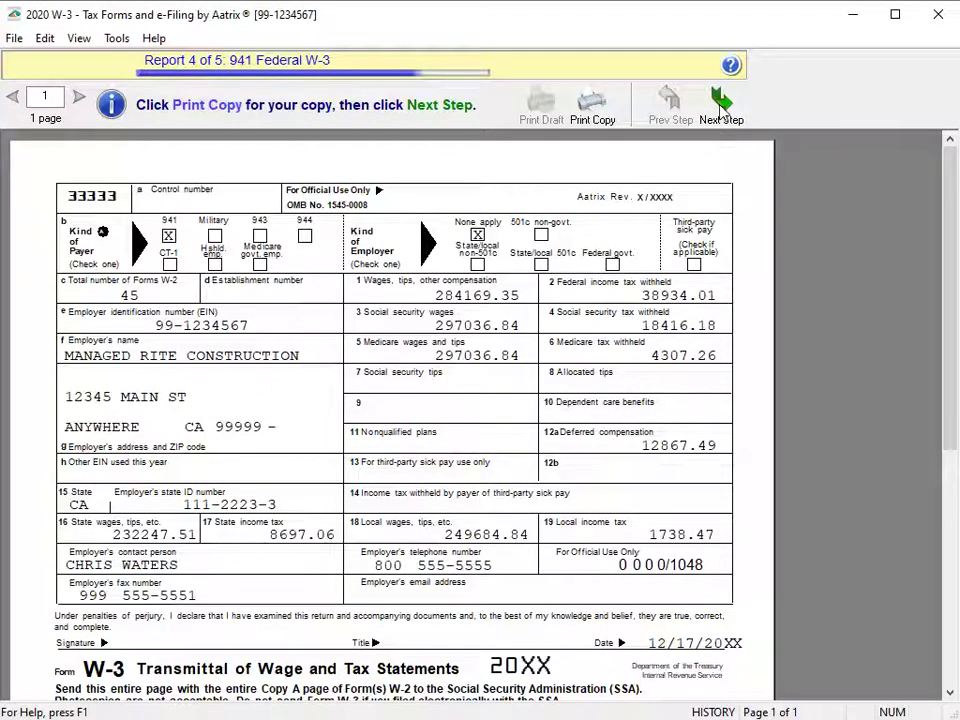
left_click(721, 108)
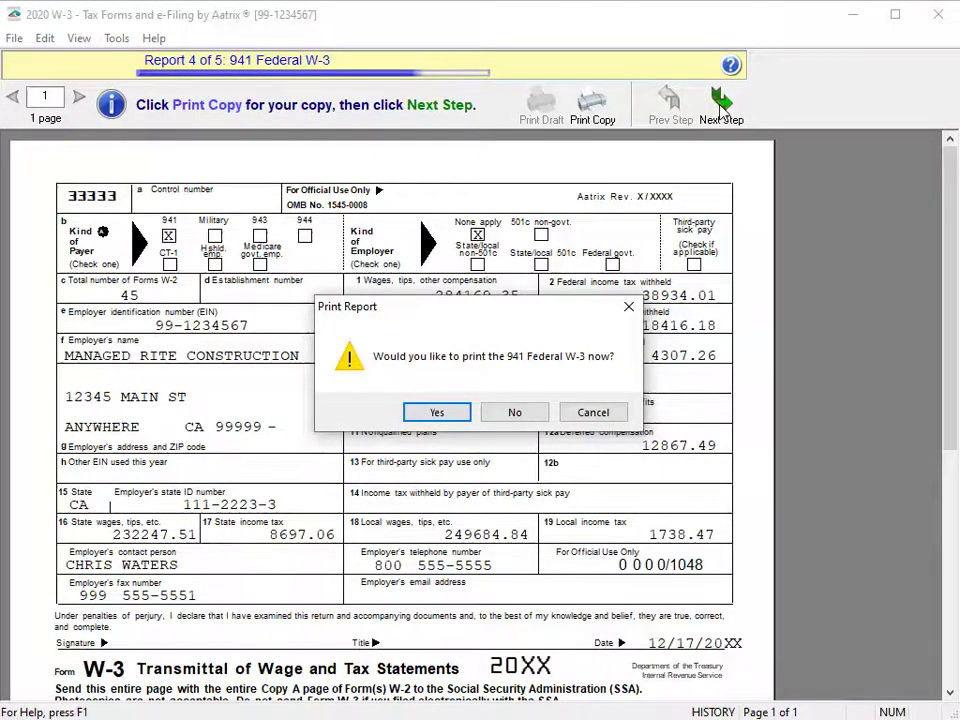
left_click(531, 416)
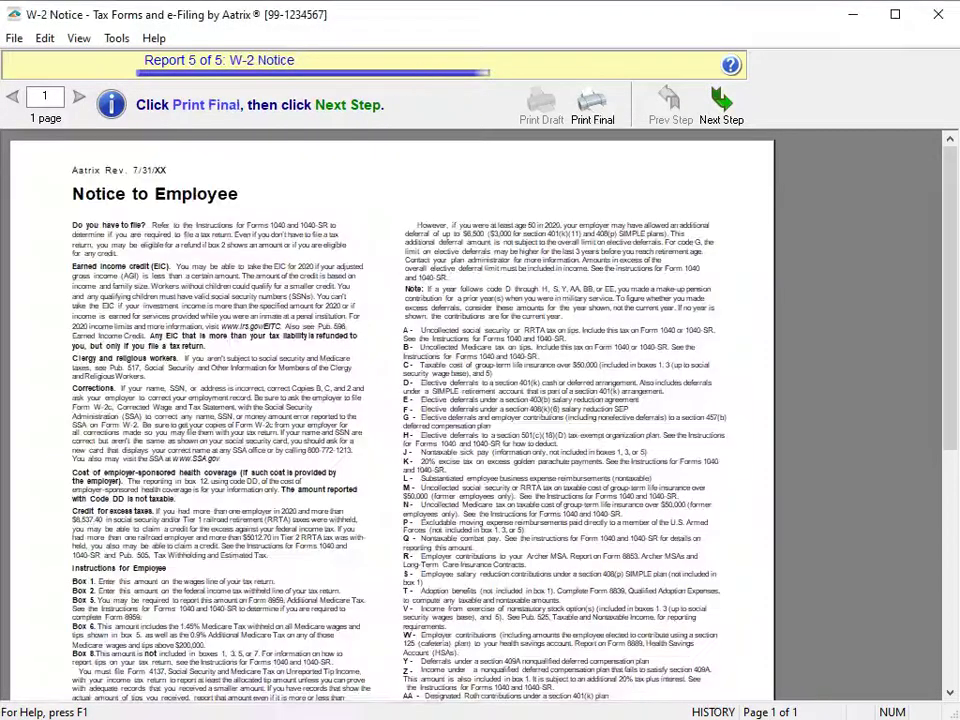
- Finish the W-2 Notice report and begin the Aatrix eFile submission
left_click(722, 112)
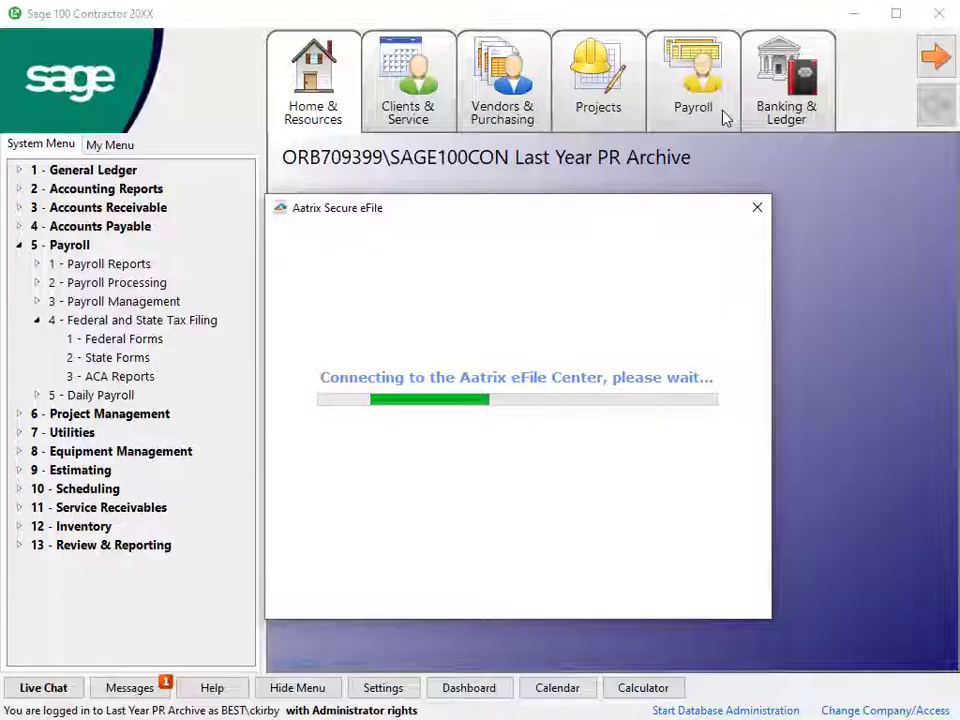